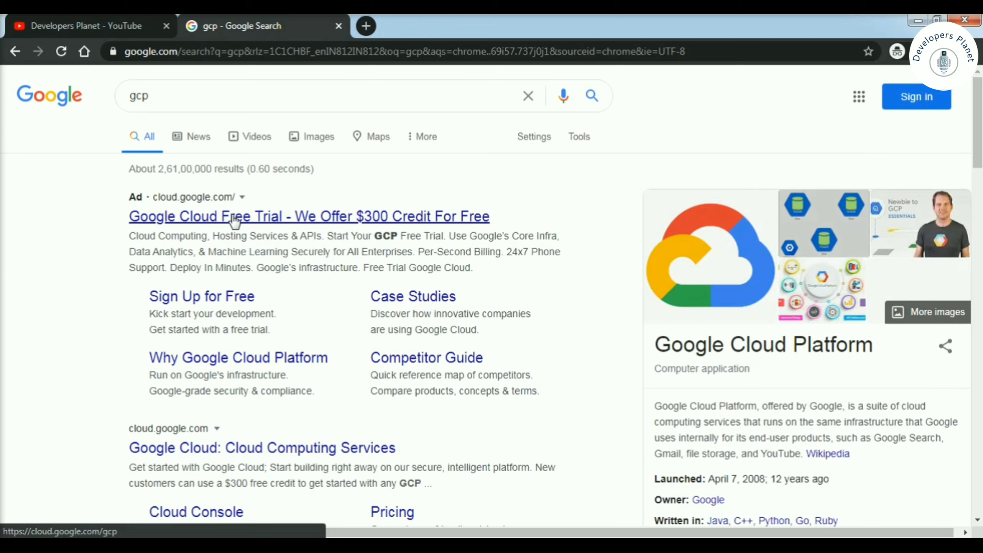
- Open the Google Cloud free-trial page and browse its product cards, from Compute Engine to Cloud Functions
click(212, 223)
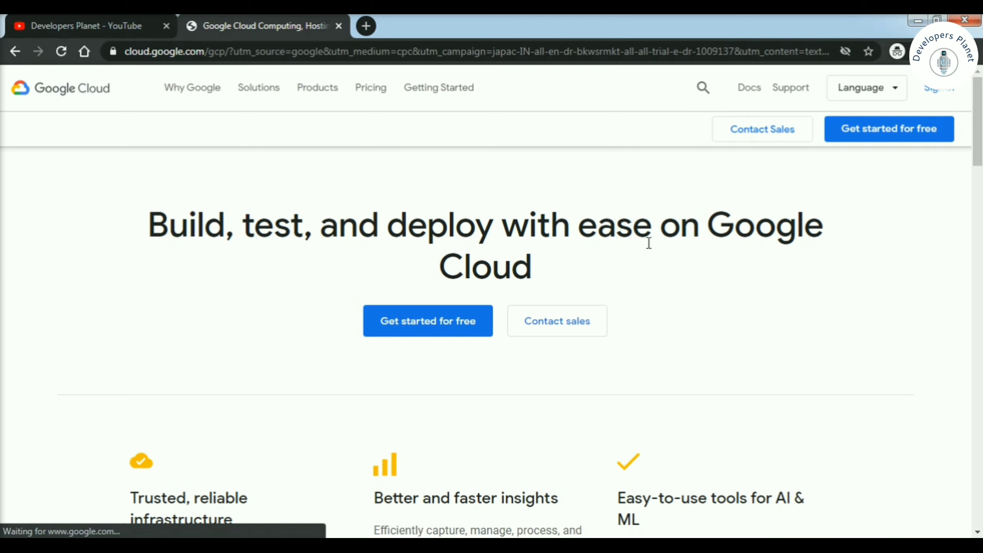
scroll(530, 397, down, 5)
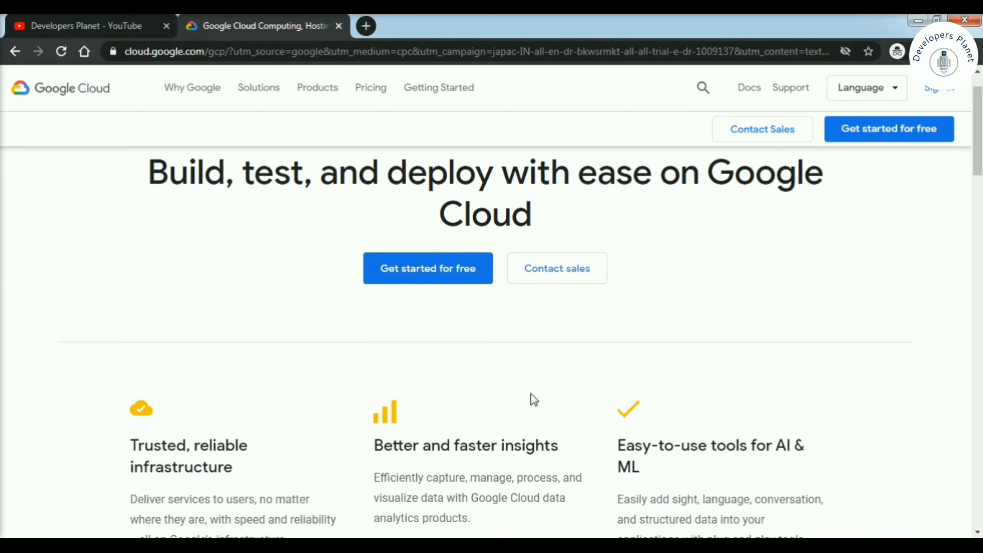
scroll(534, 399, down, 10)
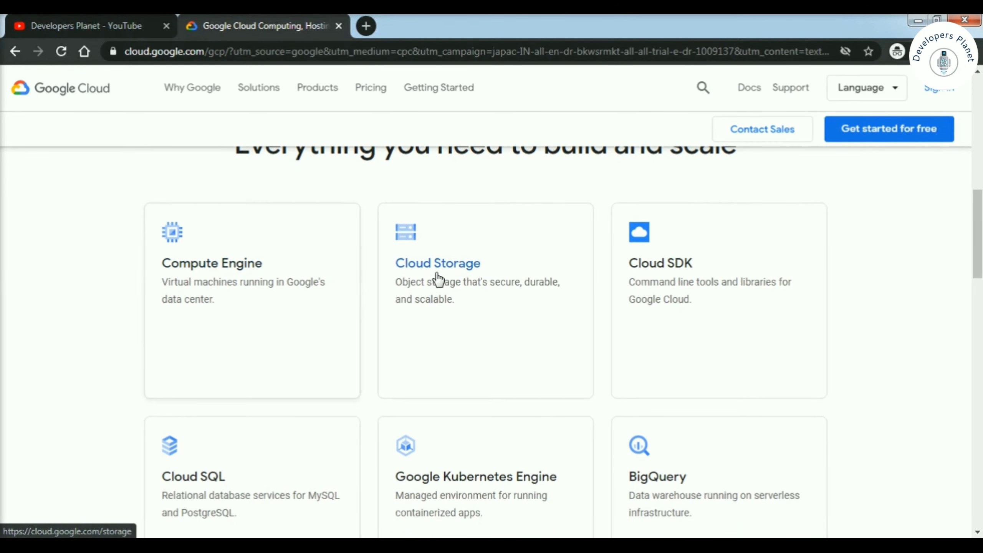
scroll(695, 292, down, 5)
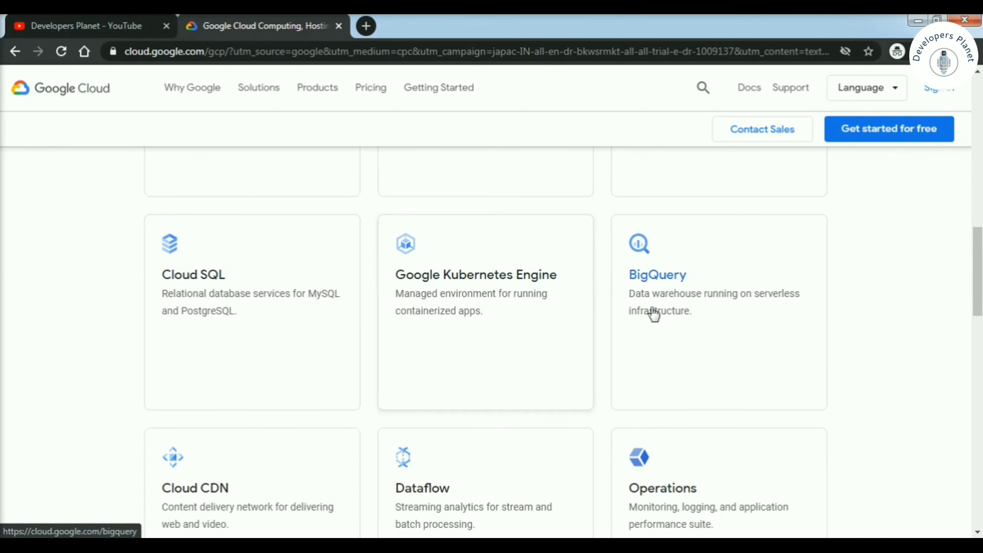
scroll(643, 321, down, 8)
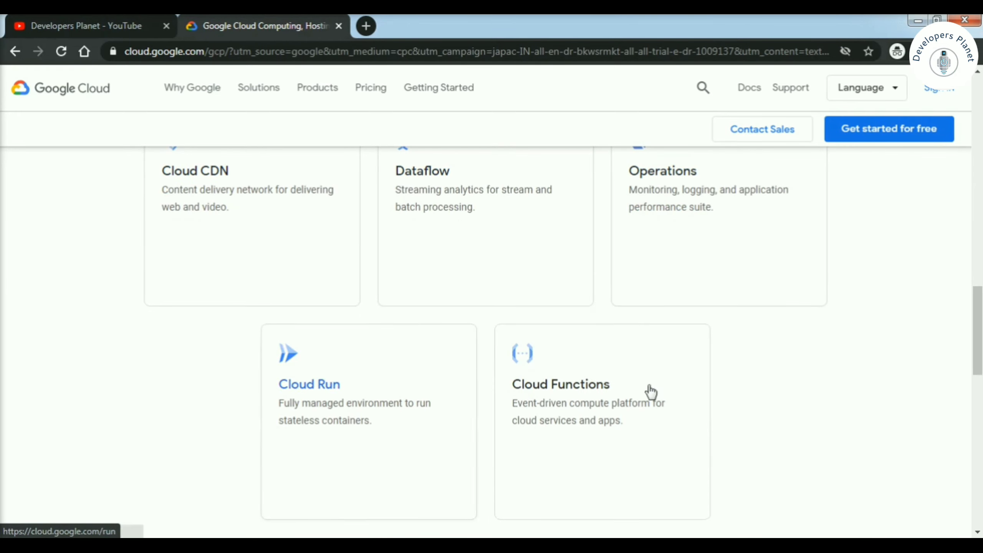
scroll(511, 451, down, 10)
scroll(514, 450, up, 20)
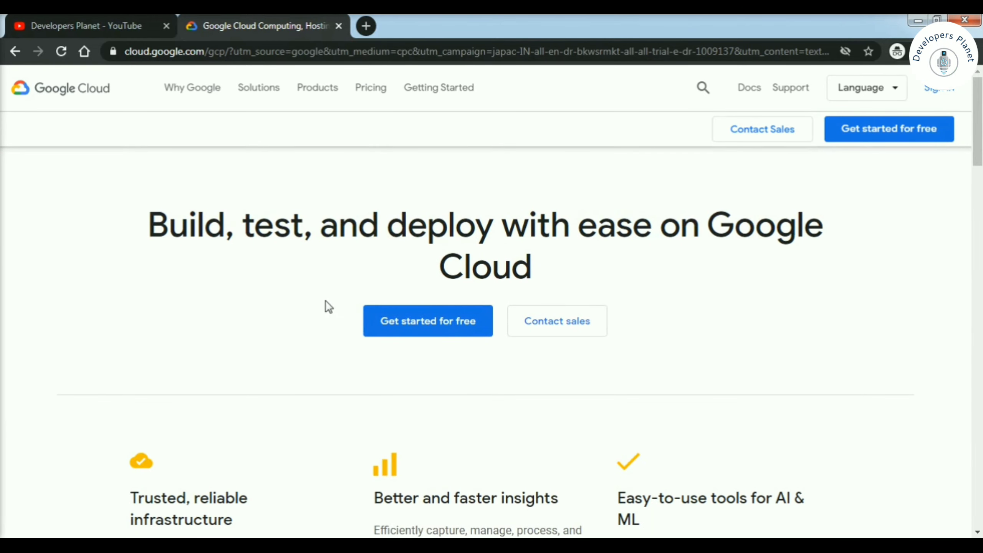
- Start the free sign-up and sign in with the saved Google account e-mail and its password
click(409, 320)
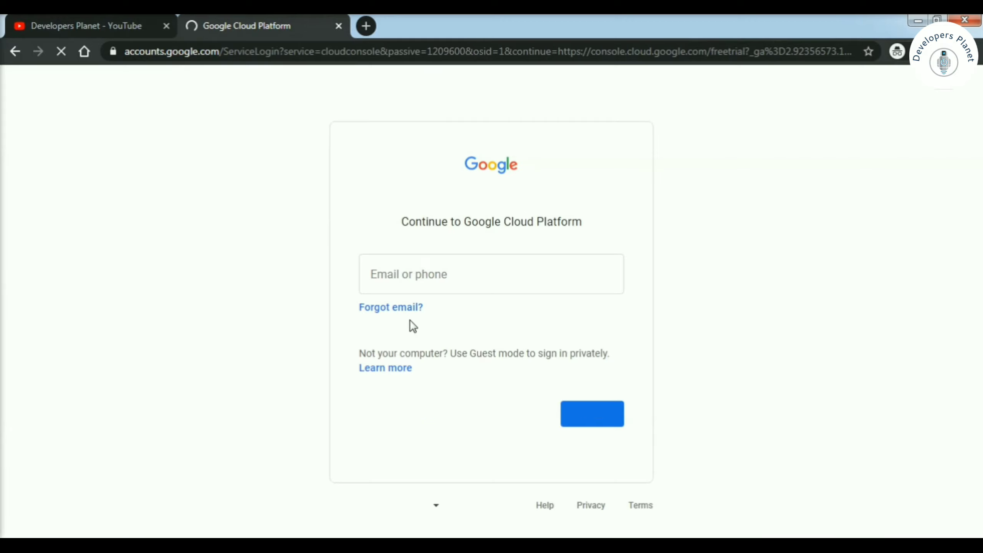
click(432, 273)
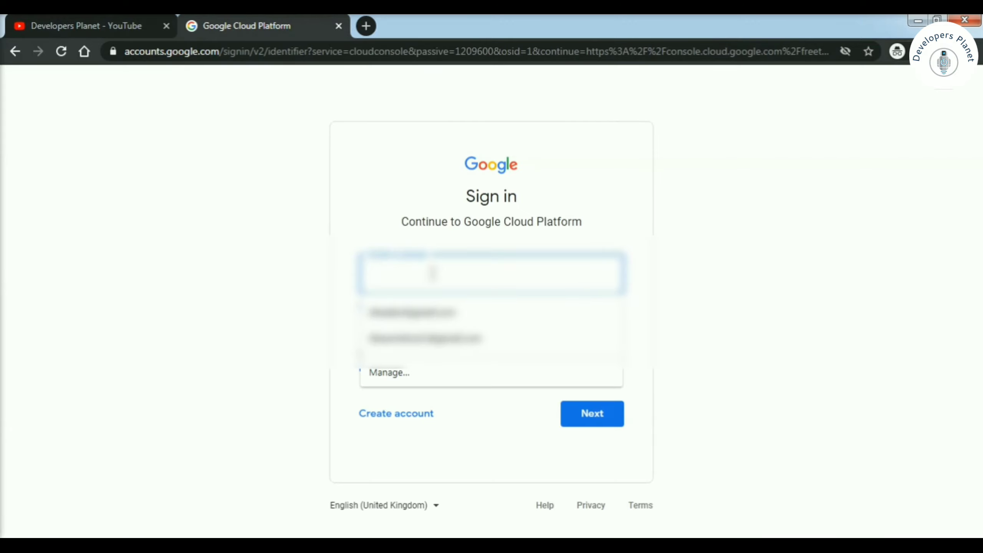
text(...)
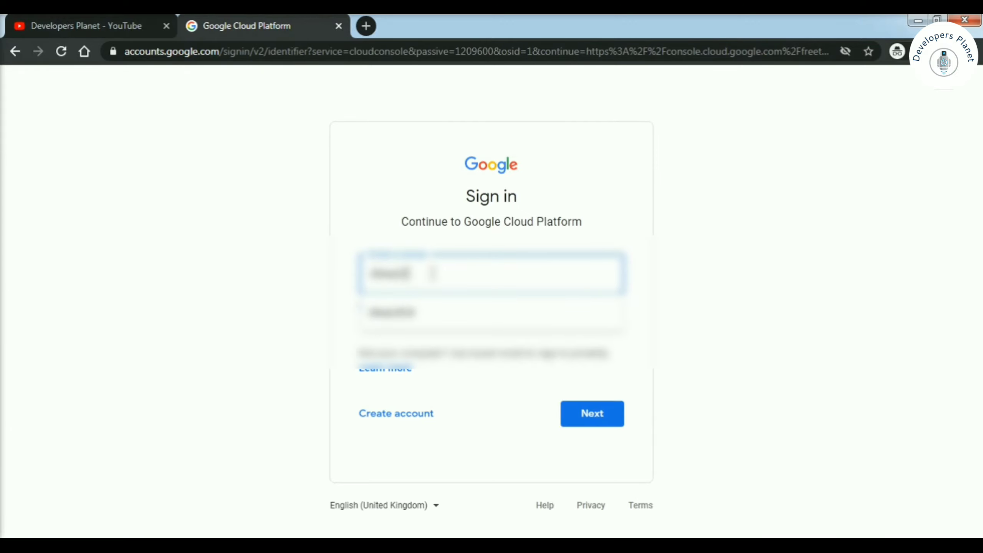
click(417, 311)
click(611, 424)
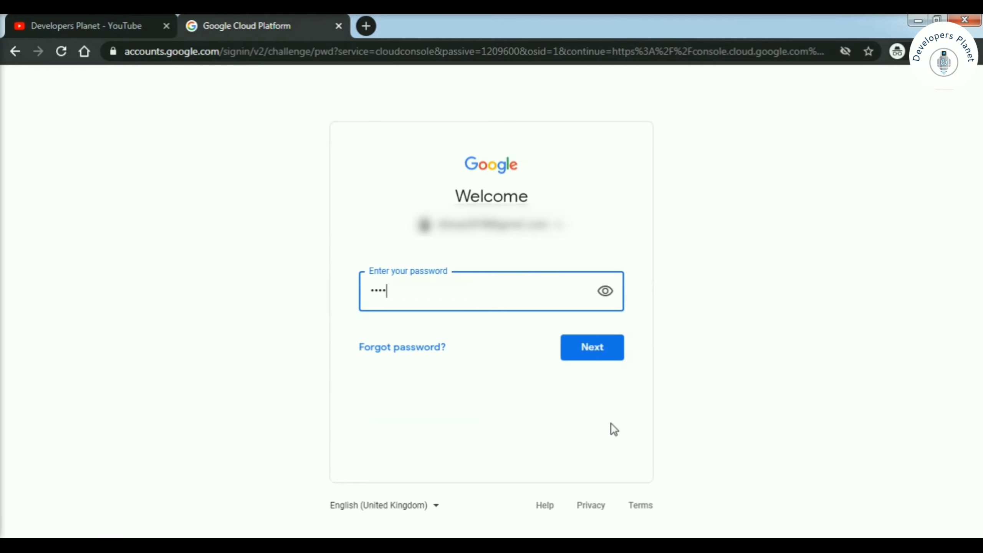
text(••)
click(601, 353)
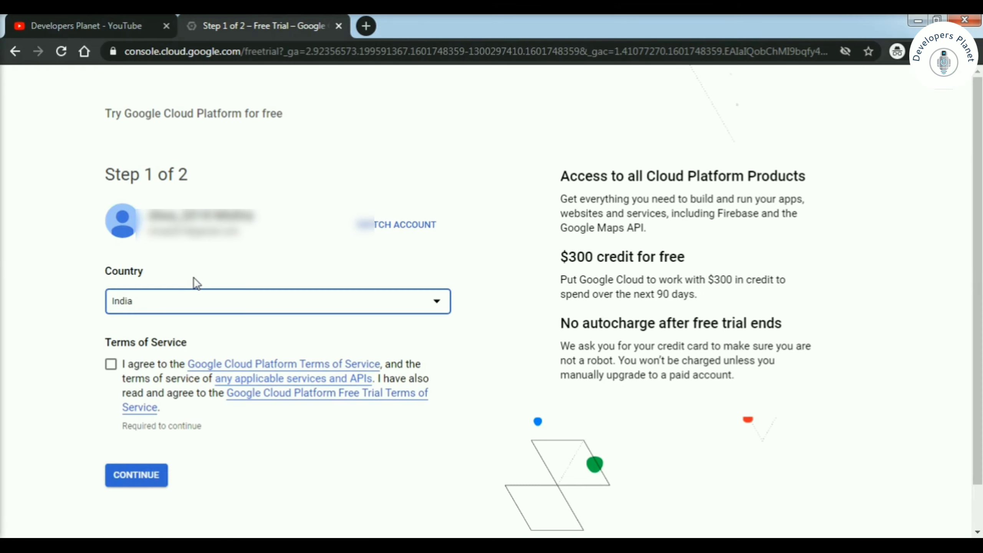
- Accept the Terms of Service and try submitting the Step 2 customer and payment form
click(111, 365)
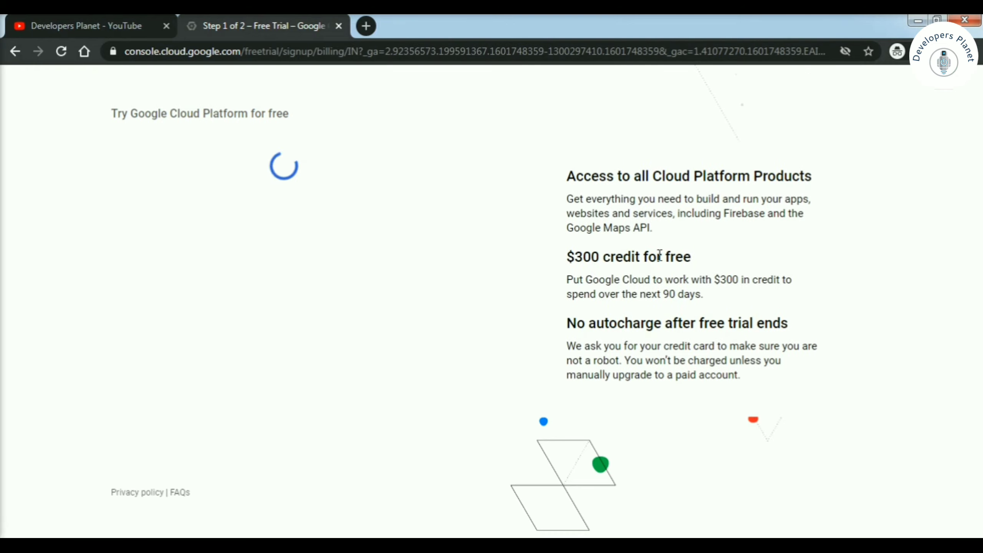
drag(570, 325, 760, 325)
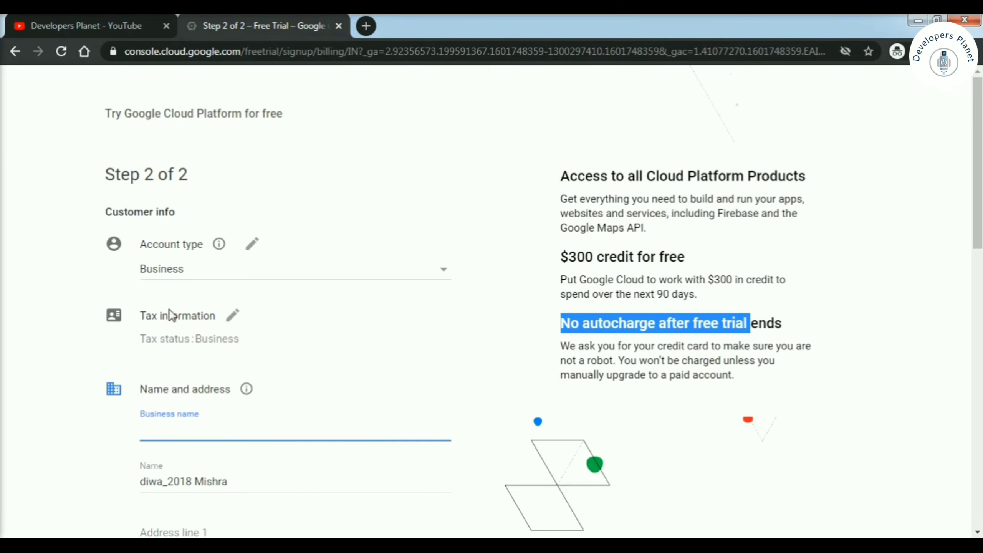
scroll(82, 436, down, 6)
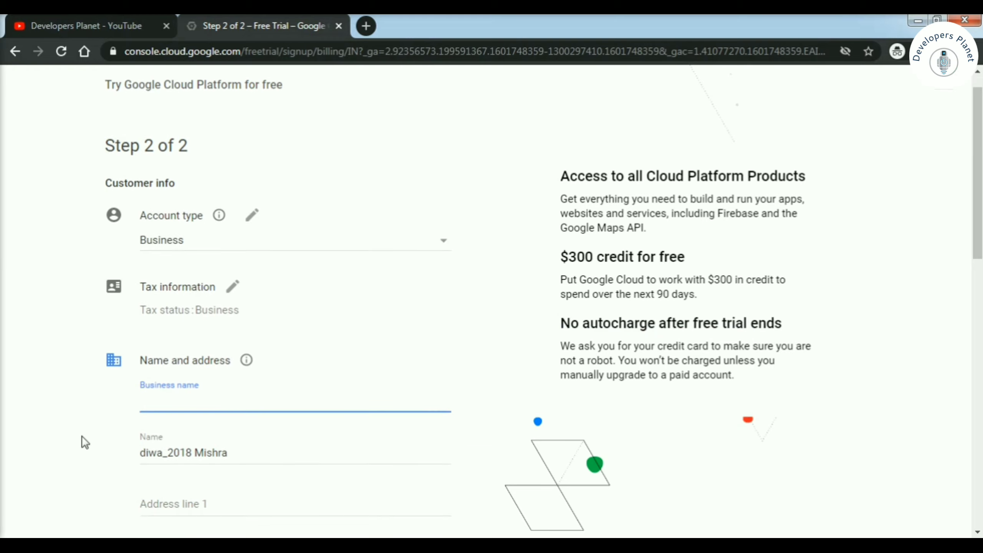
scroll(83, 436, down, 8)
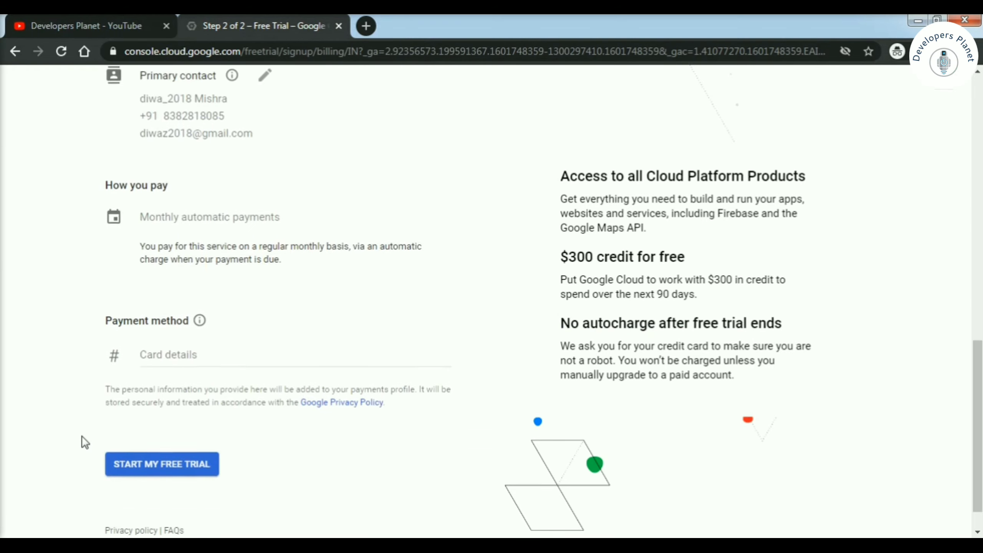
click(174, 325)
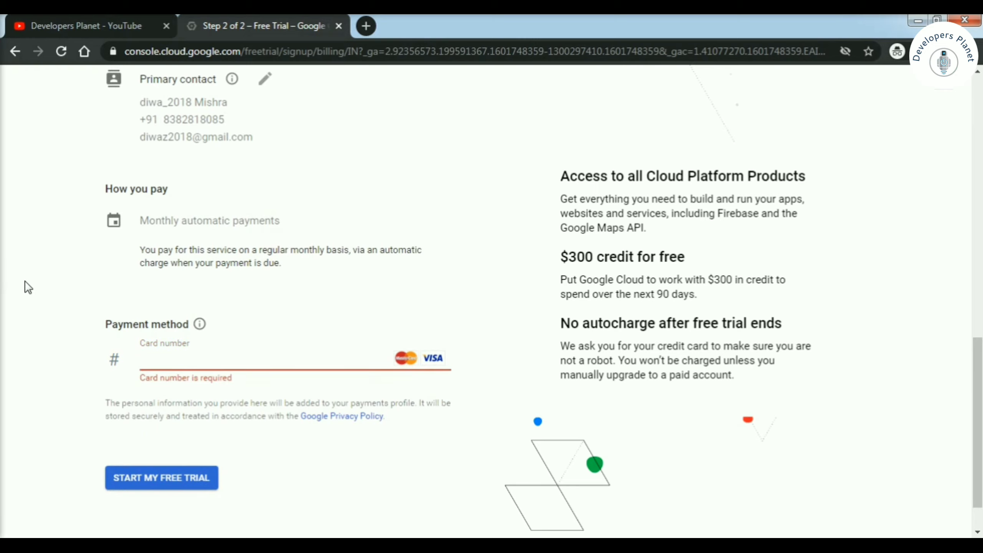
key(Return)
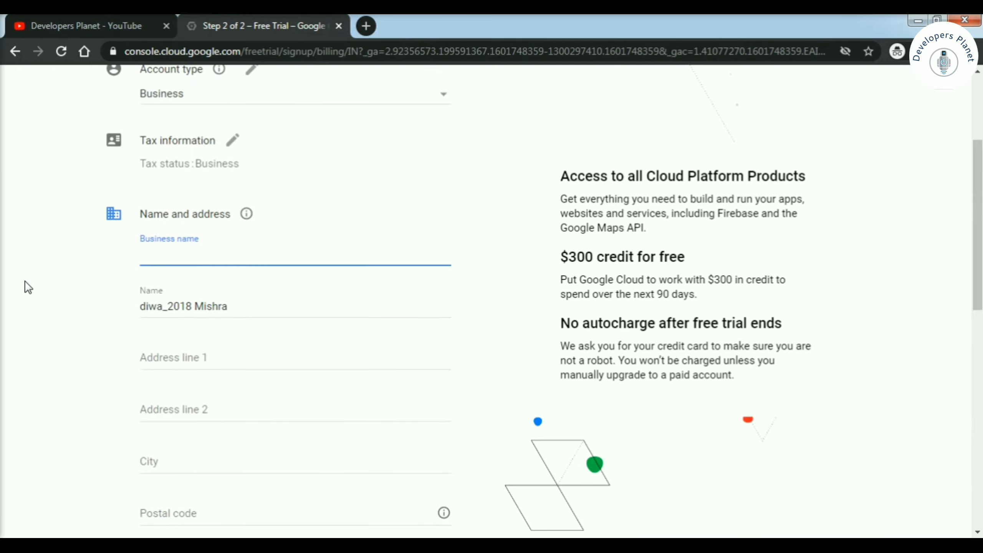
- Highlight the $300 credit and the 'spend over the next 90 days' text
scroll(263, 251, up, 4)
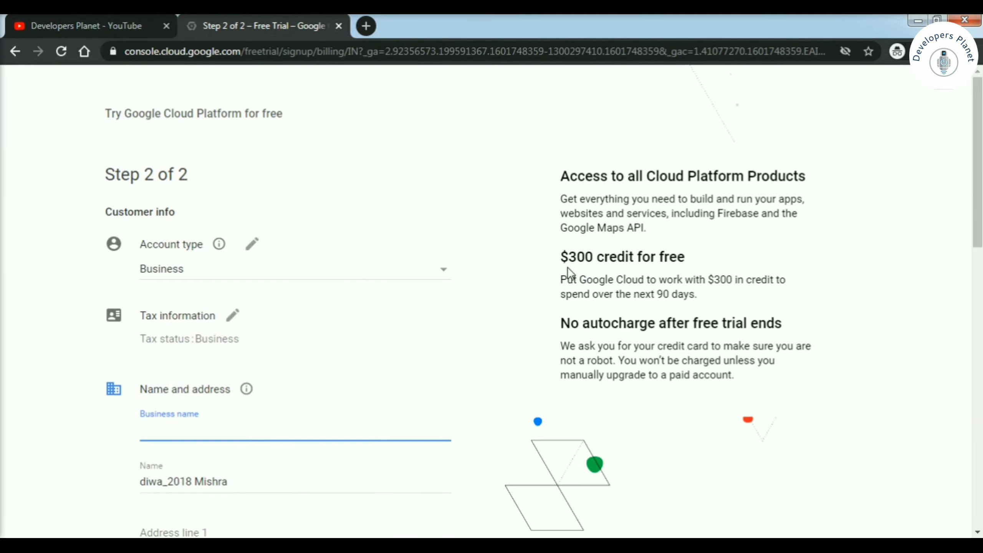
drag(563, 257, 695, 256)
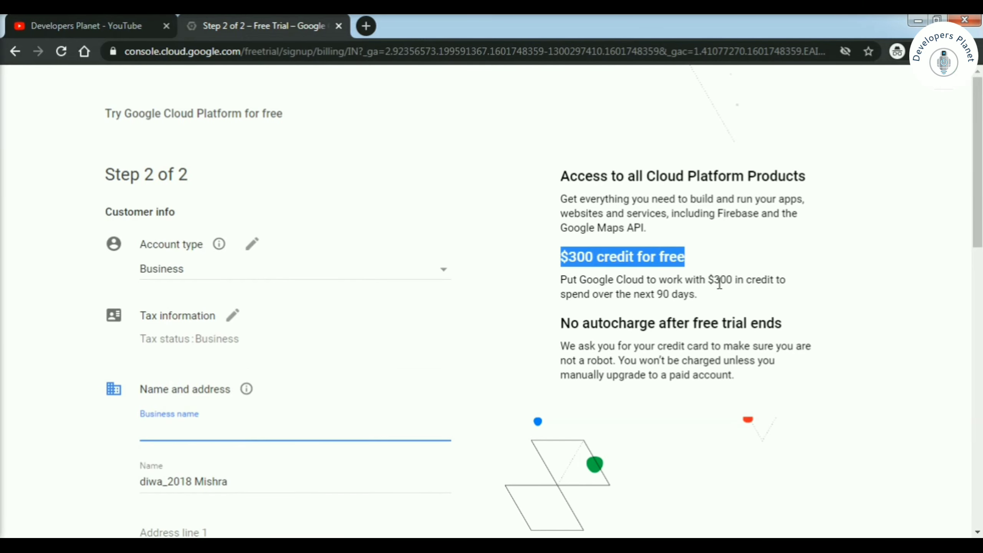
drag(630, 294, 697, 294)
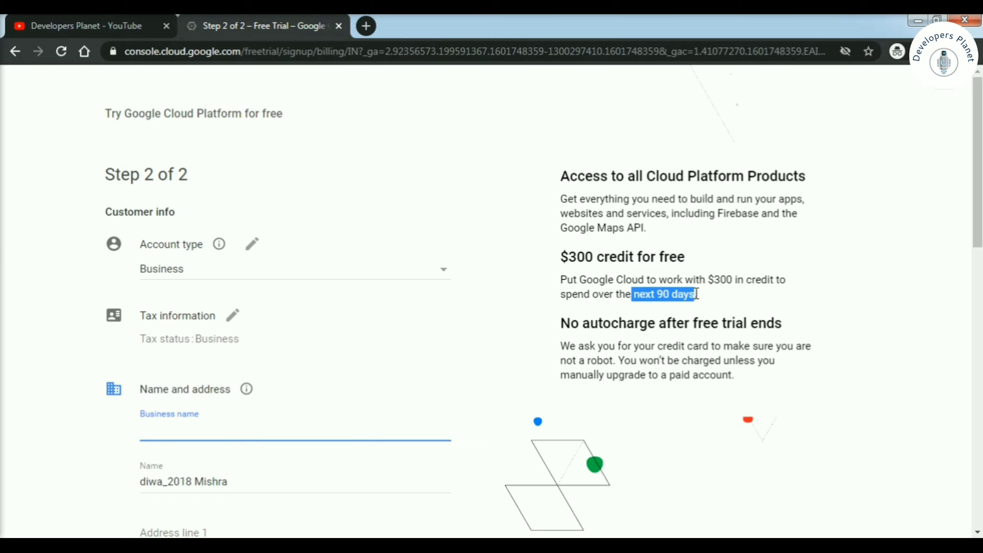
drag(560, 294, 698, 293)
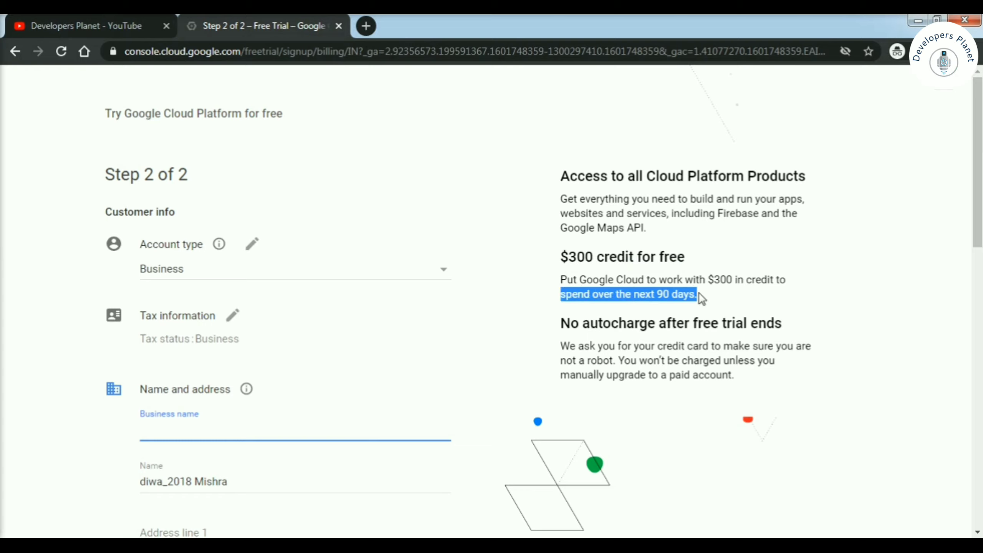
click(699, 293)
scroll(693, 296, down, 1)
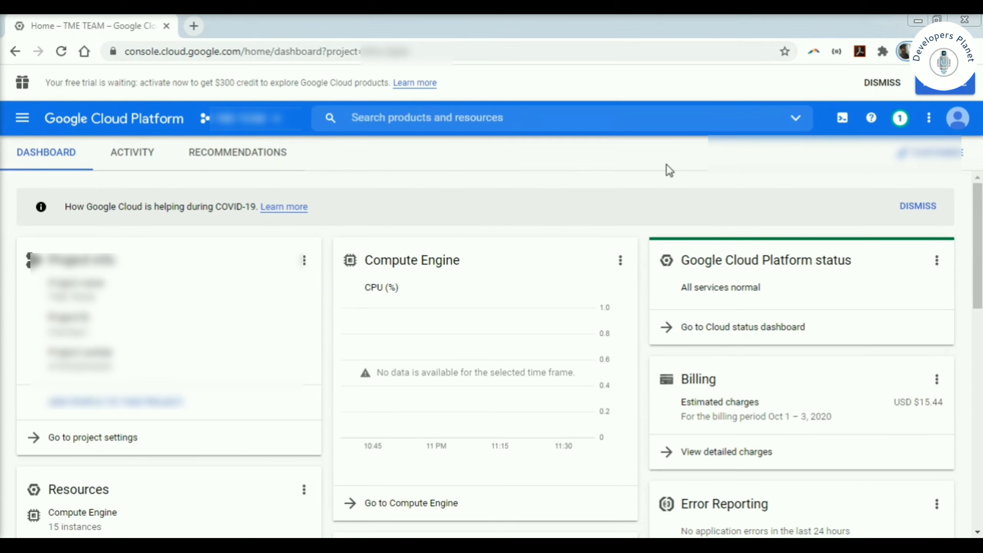
- Glance at the account menu on the dashboard, then bring up the Cloud services navigation menu
click(957, 118)
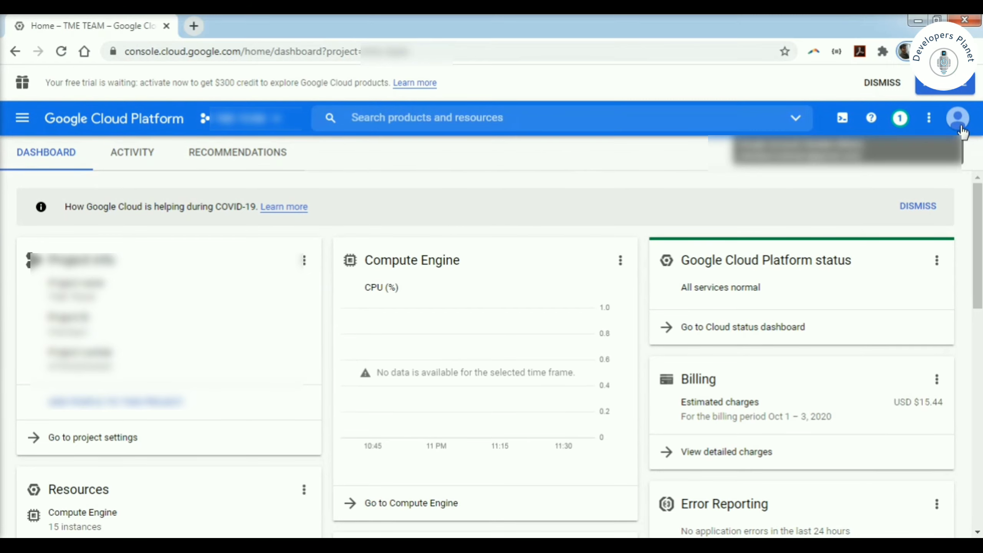
click(652, 172)
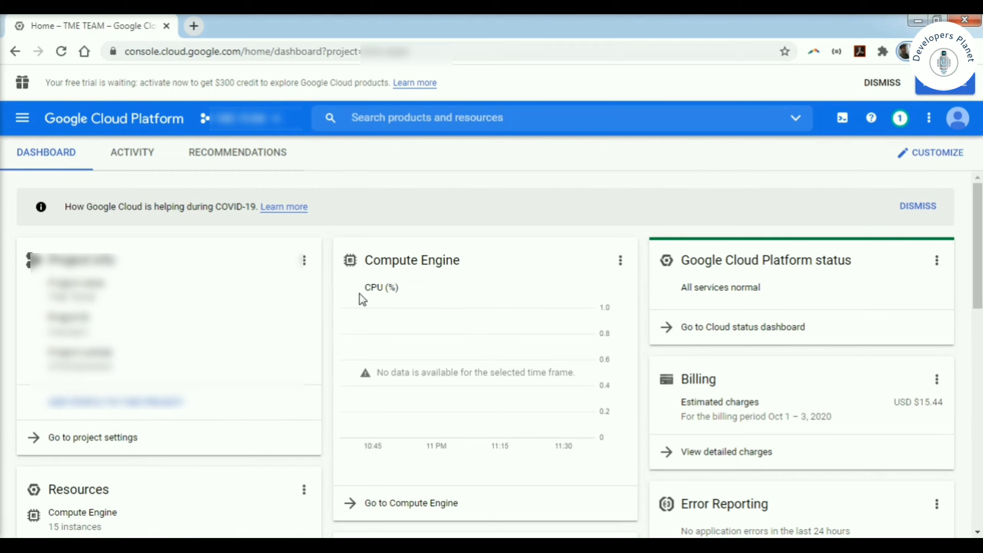
click(22, 120)
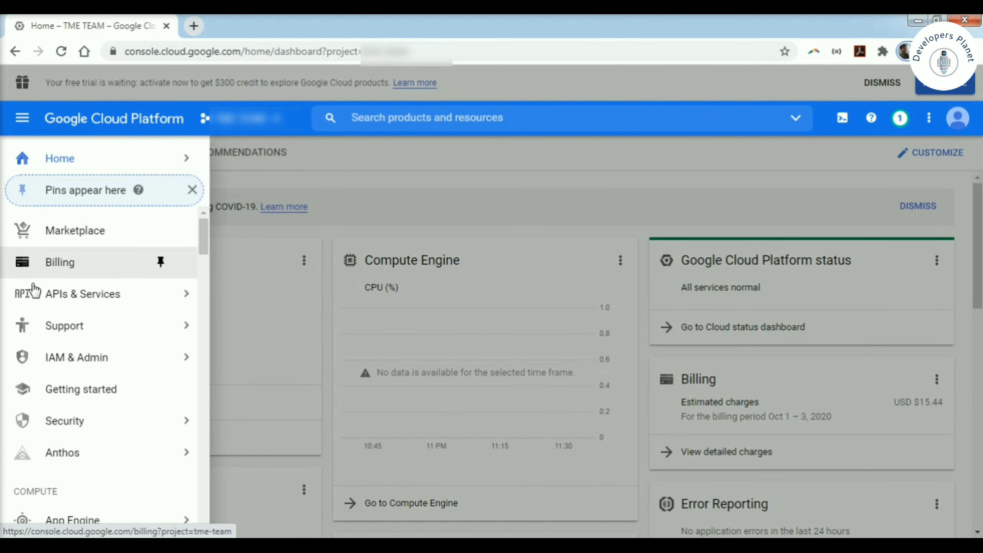
mouse_move(98, 332)
mouse_move(78, 361)
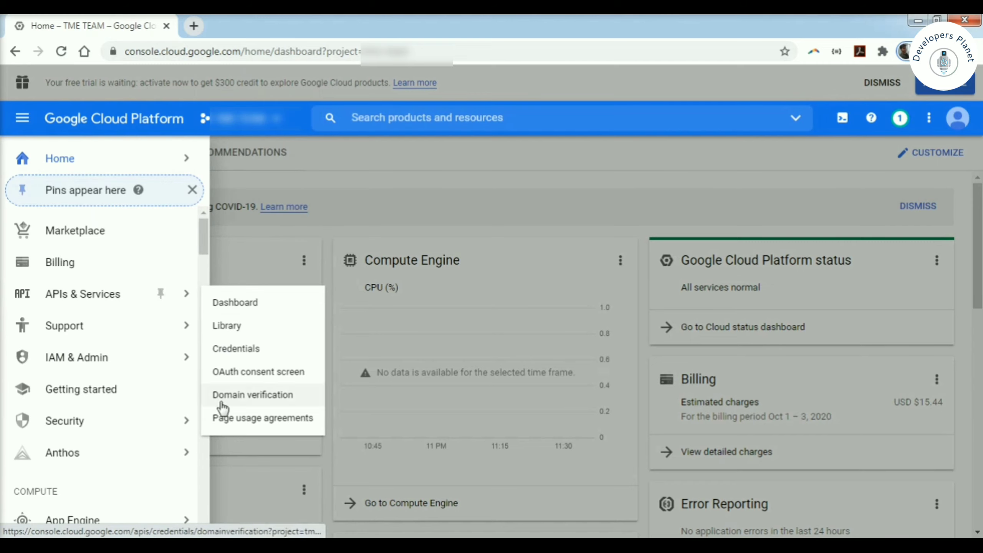
mouse_move(124, 323)
mouse_move(142, 358)
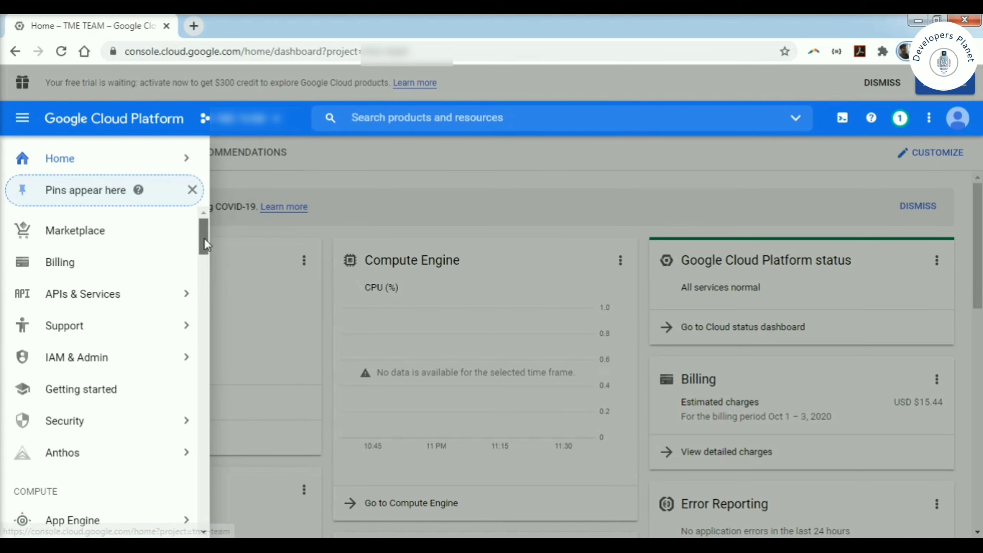
drag(204, 238, 204, 259)
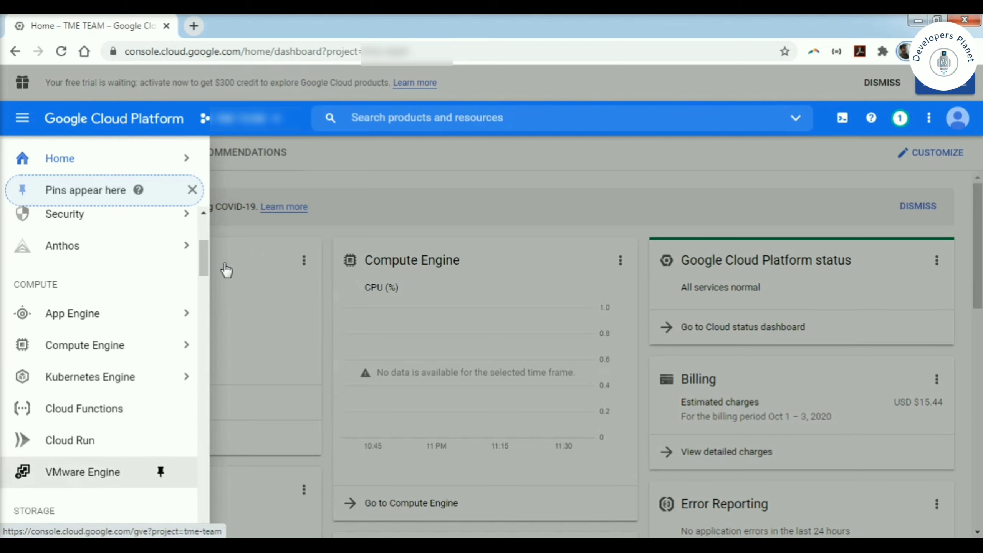
mouse_move(200, 267)
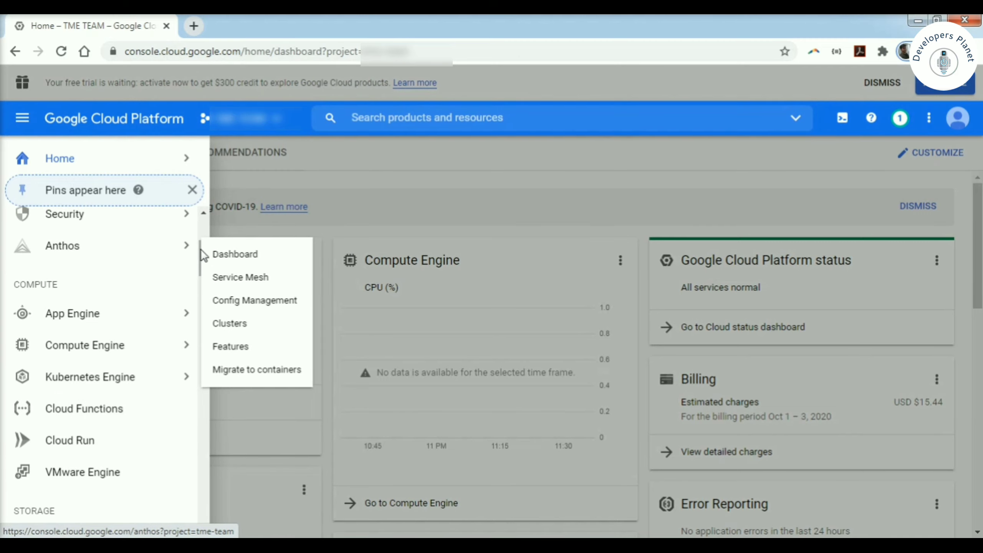
click(204, 225)
drag(203, 240, 205, 288)
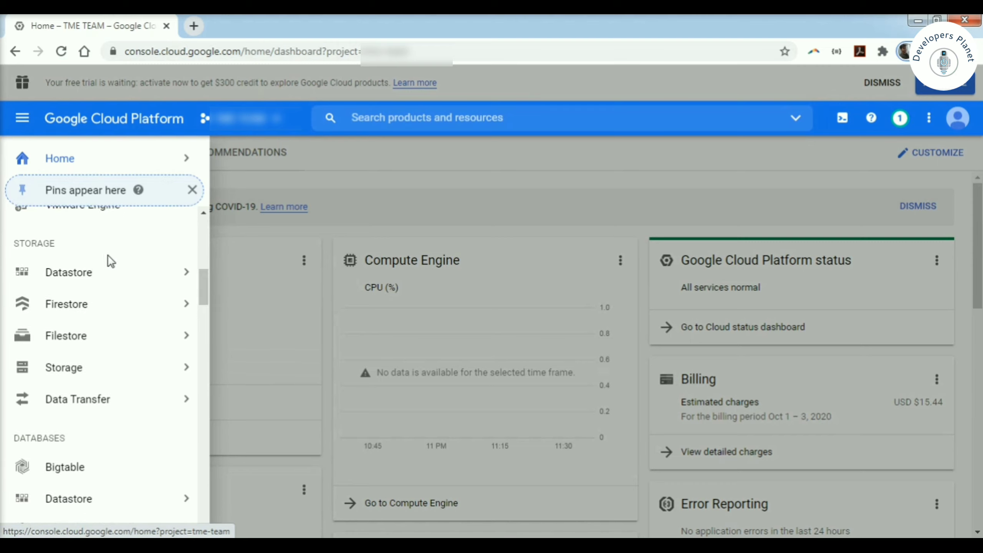
mouse_move(66, 310)
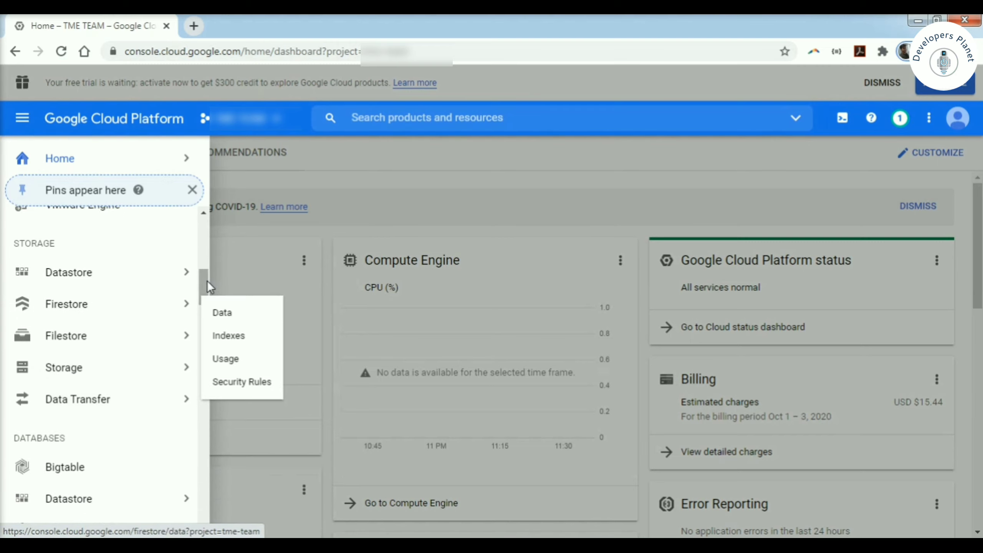
drag(205, 281, 204, 305)
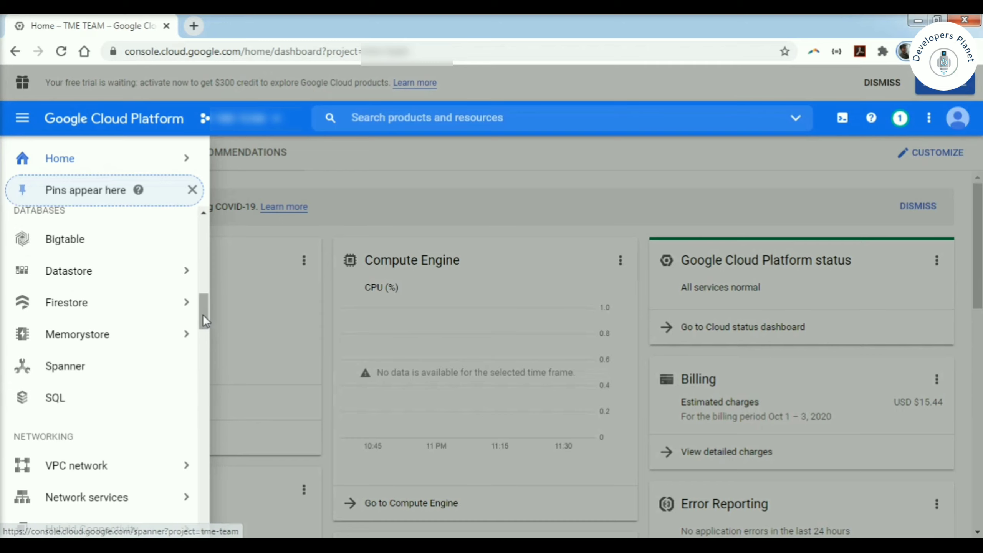
drag(203, 315, 208, 513)
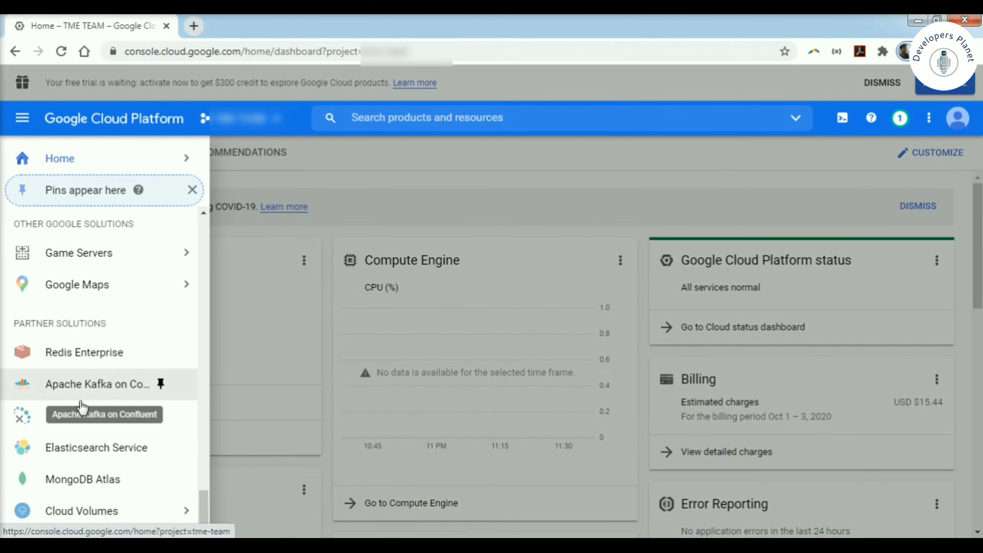
mouse_move(163, 511)
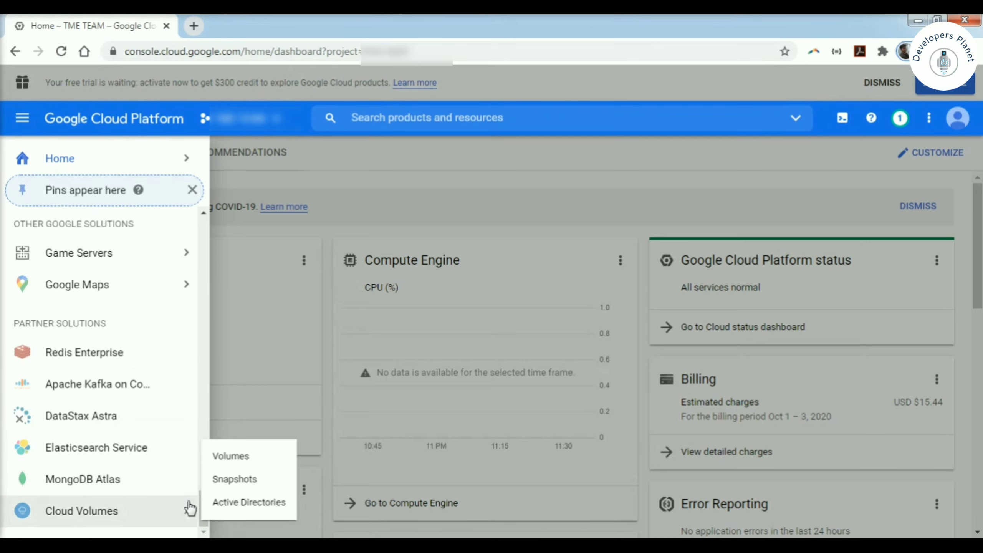
drag(203, 519, 206, 273)
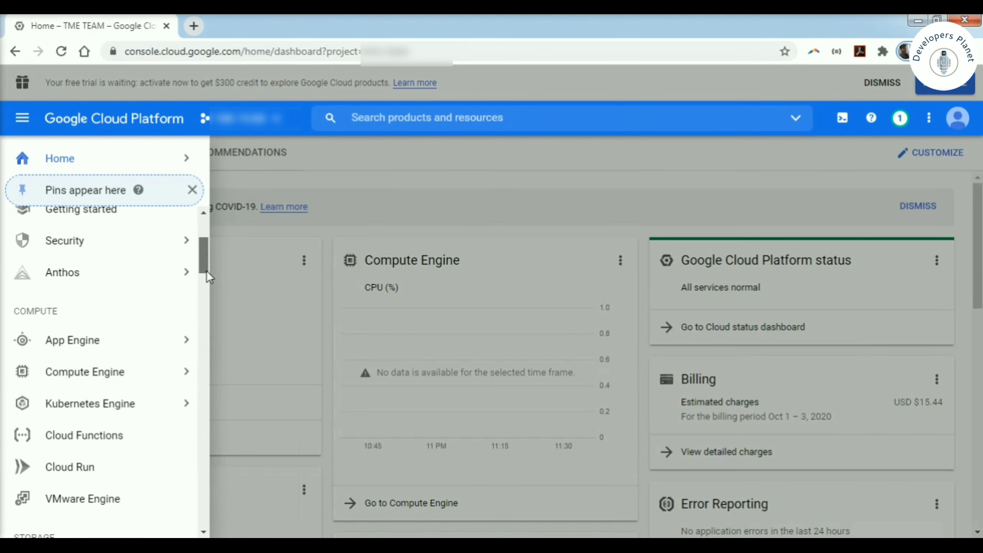
- Go to Compute Engine > VM instances
mouse_move(154, 371)
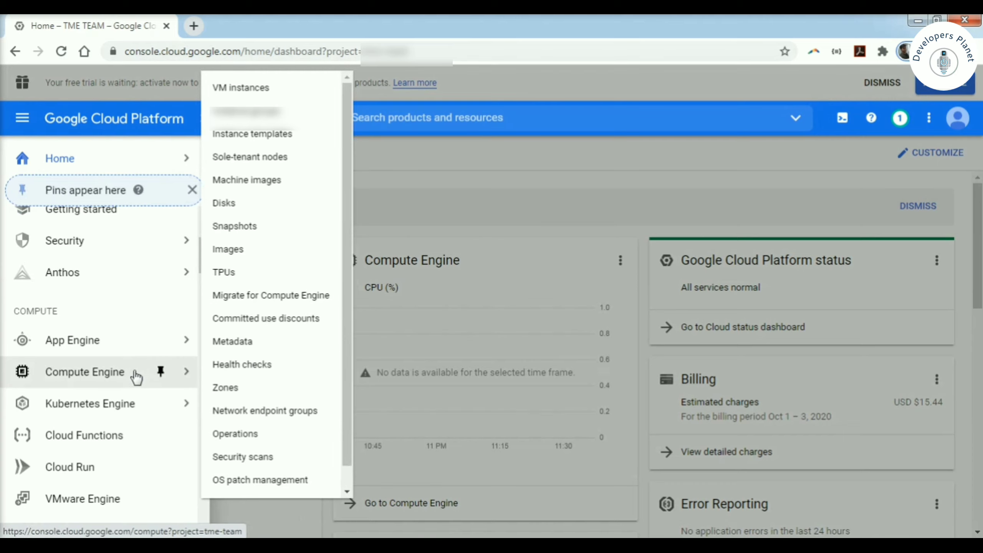
click(254, 90)
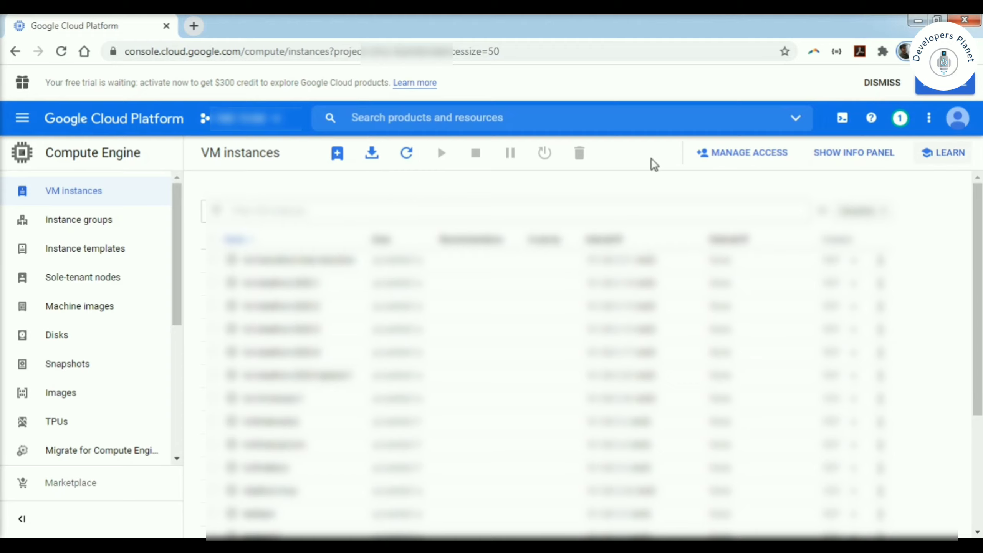
- Create a new instance and name it 'testwindowsvm' in lowercase
click(337, 159)
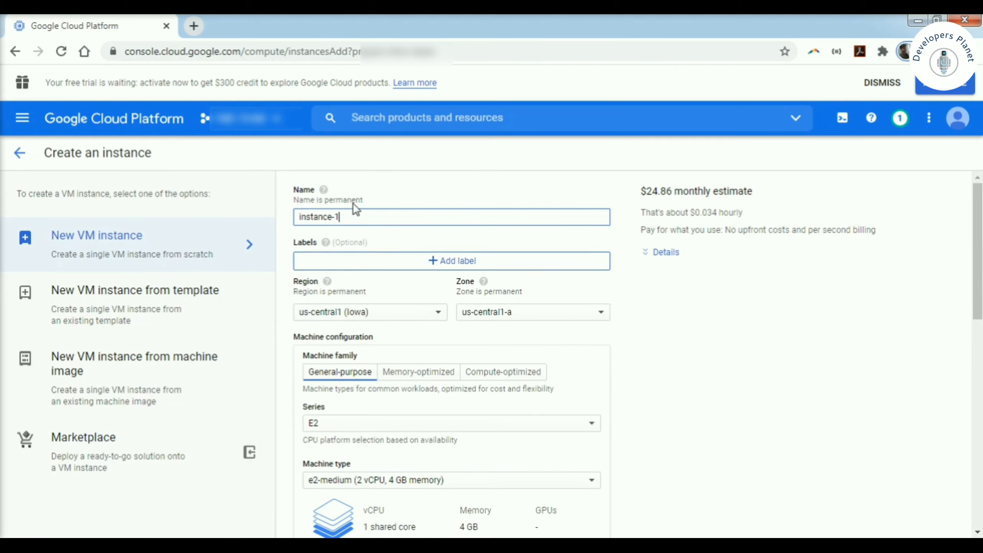
drag(347, 218, 300, 219)
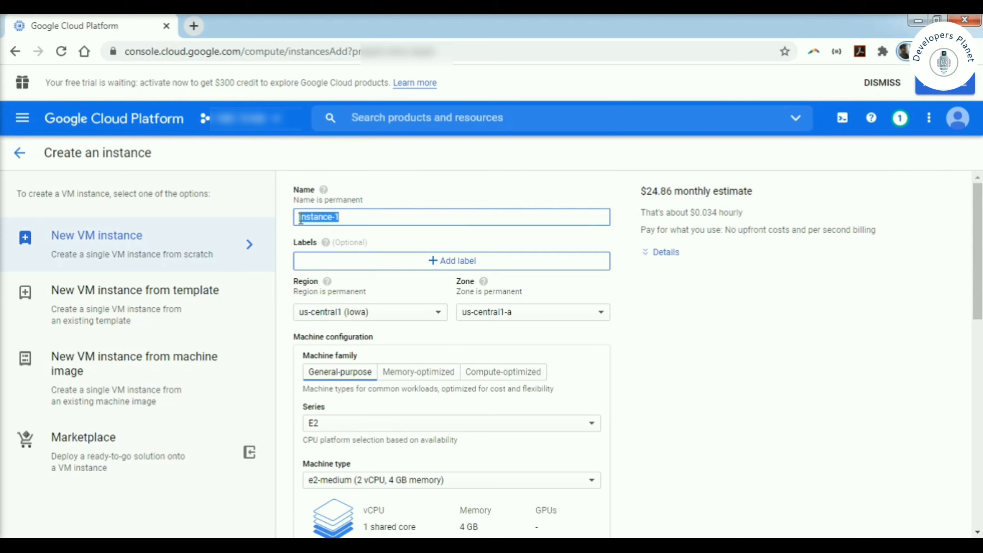
text(TestWin)
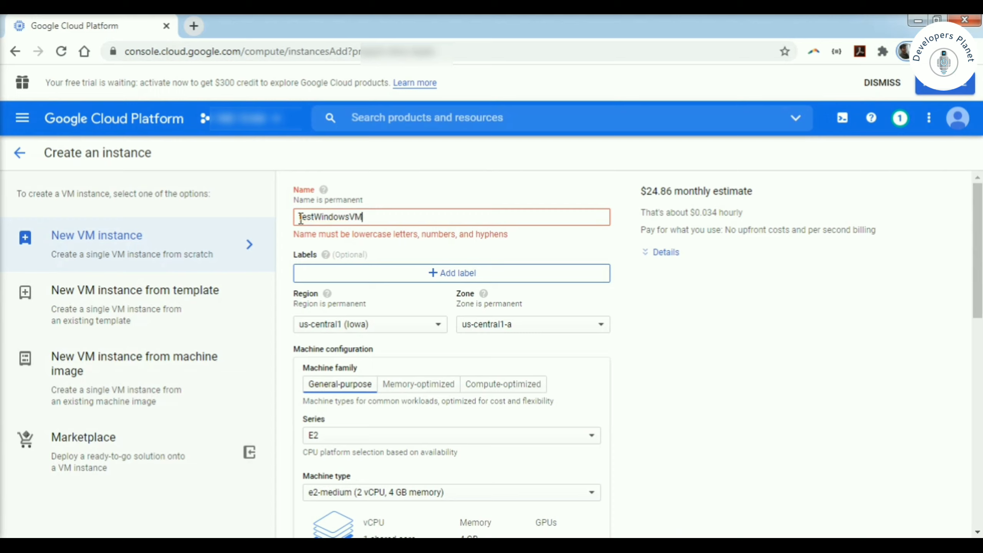
click(320, 218)
key(BackSpace)
text(w)
key(BackSpace)
text(vm)
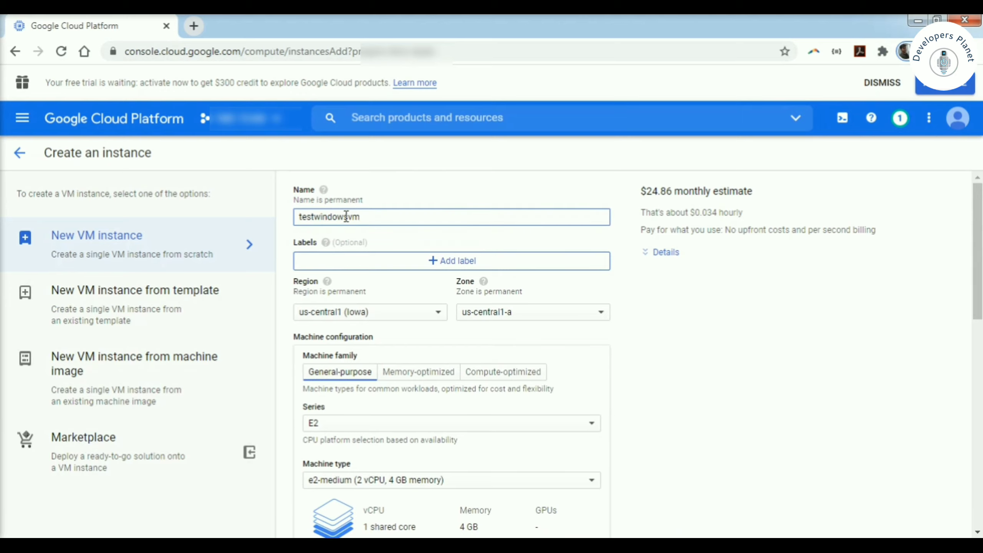
click(400, 267)
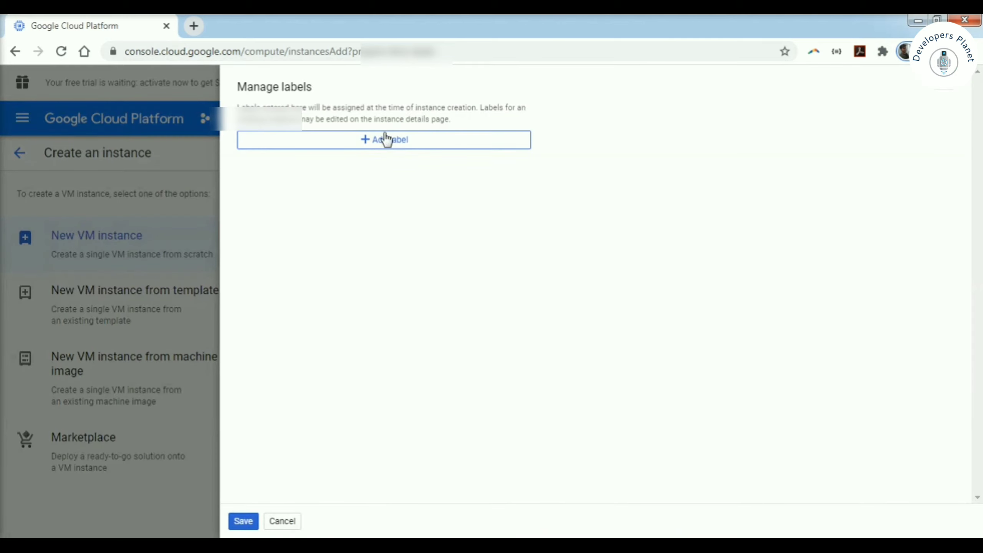
- Add a label with key 'name' and value 'testwindowsvm' and save it
click(379, 141)
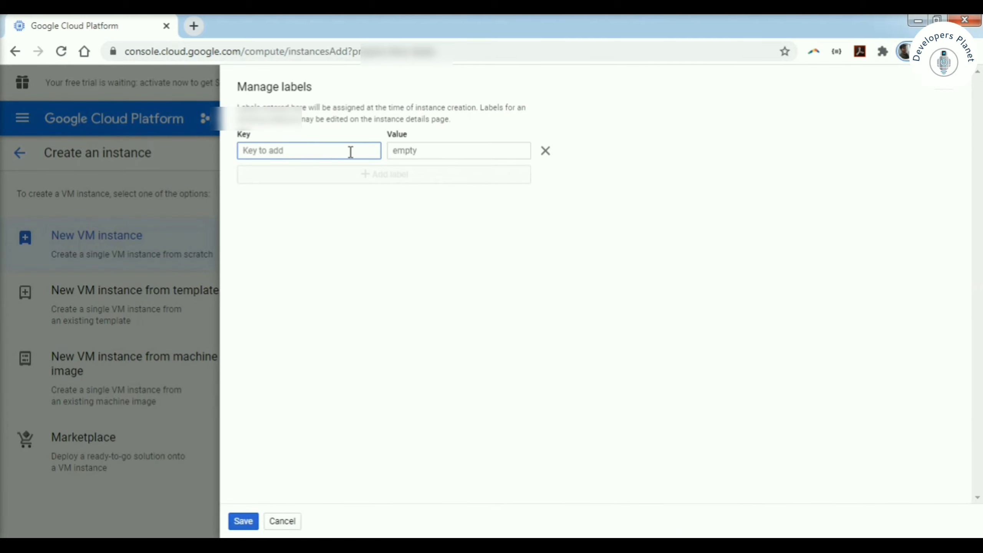
text(Name)
key(BackSpace)
key(BackSpace)
key(BackSpace)
key(BackSpace)
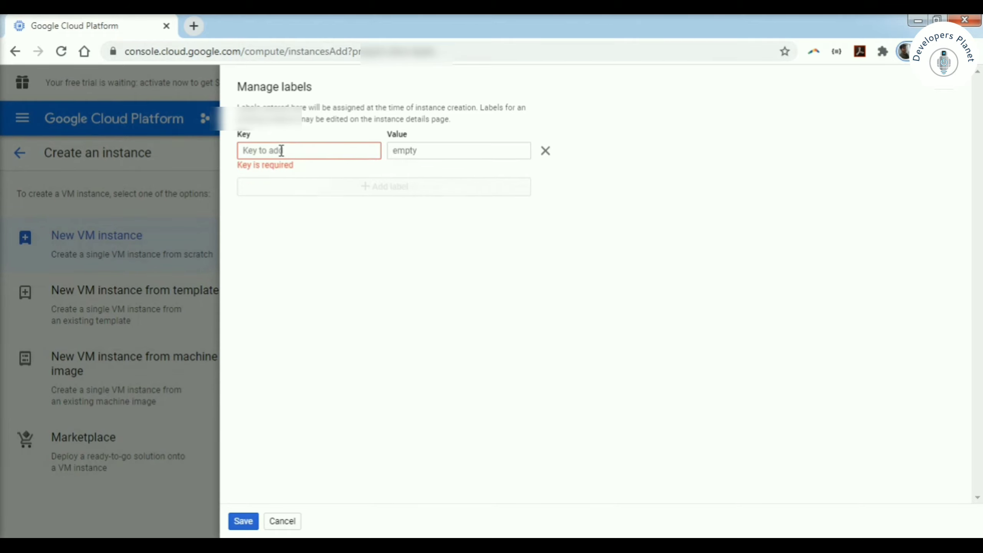
text(name)
click(414, 153)
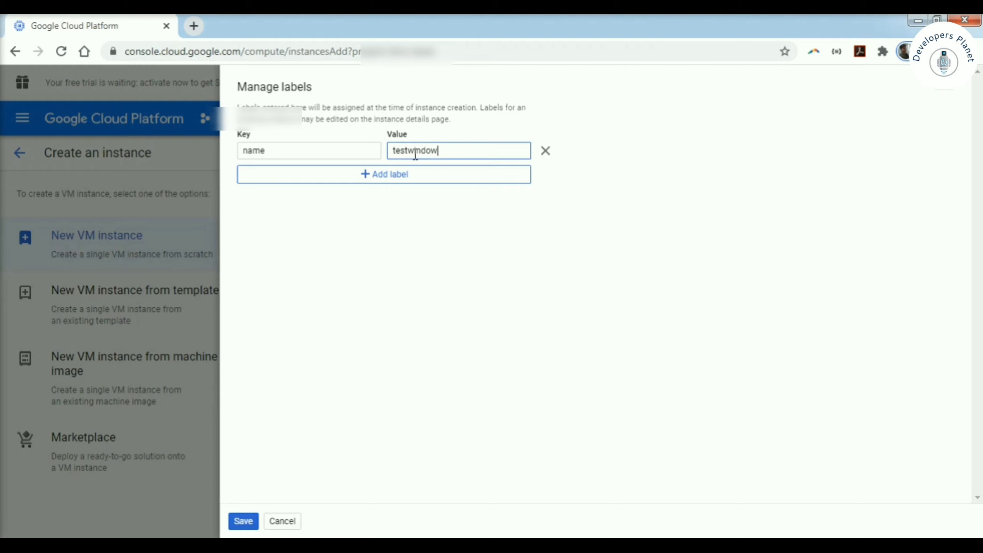
text(testwindowsvm)
click(243, 521)
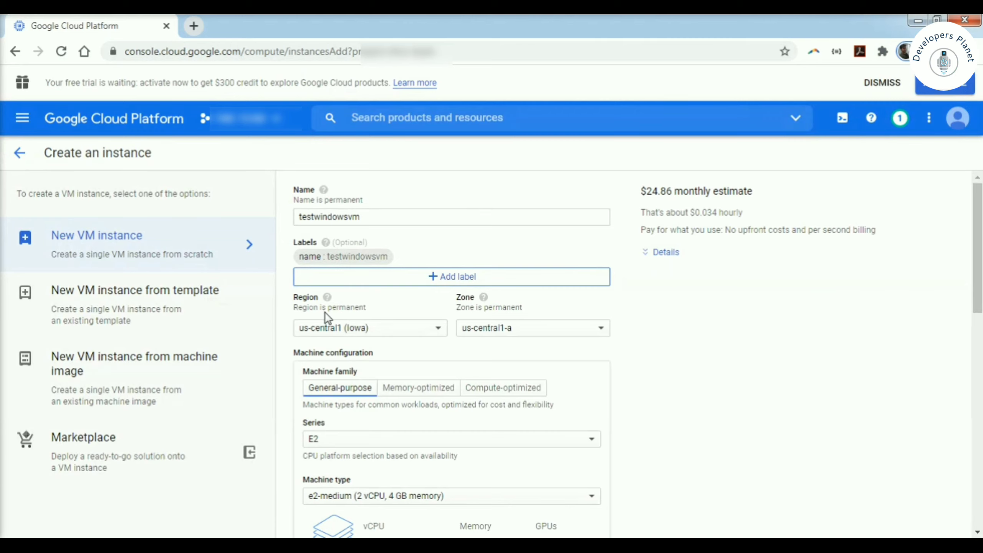
- Review the region and zone lists, keeping us-central1 (Iowa) and us-central1-a
click(417, 333)
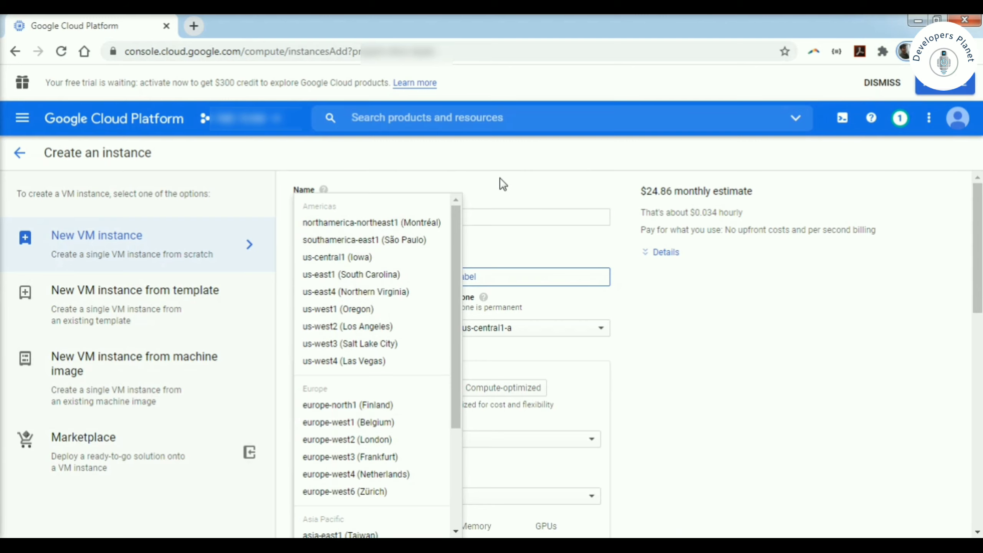
click(549, 248)
click(499, 330)
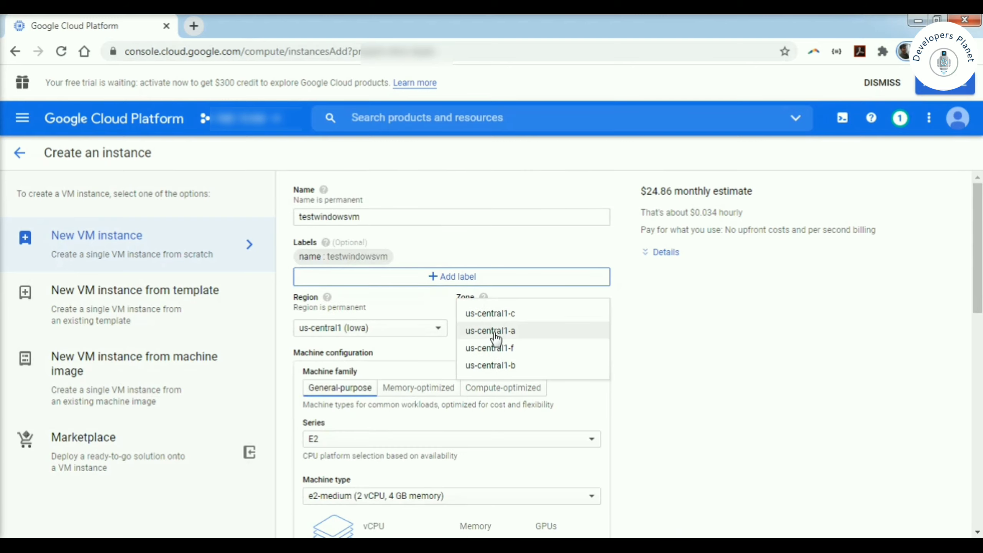
click(626, 358)
- Compare machine families, then keep General-purpose, E2 series, e2-medium
scroll(399, 362, down, 1)
scroll(399, 362, down, 4)
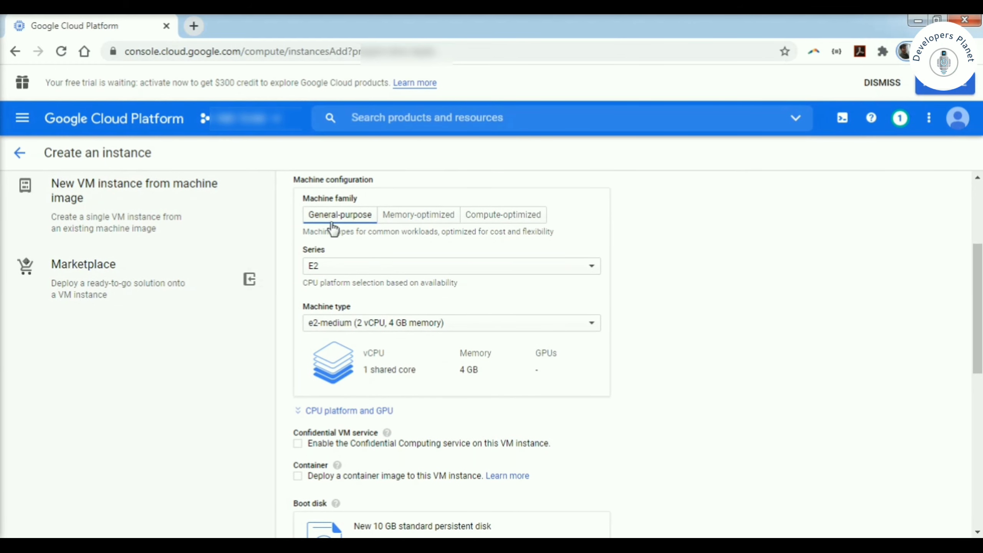
click(434, 217)
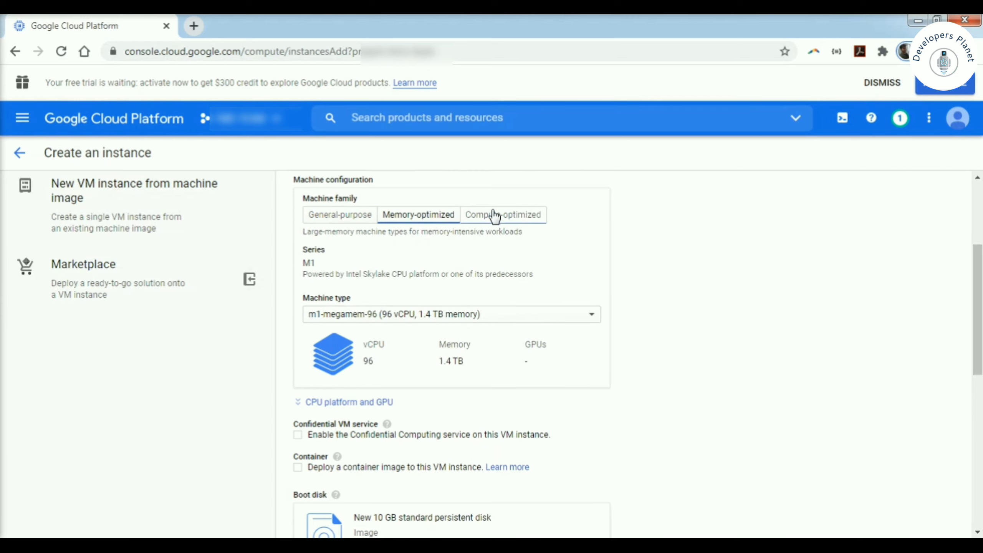
click(497, 216)
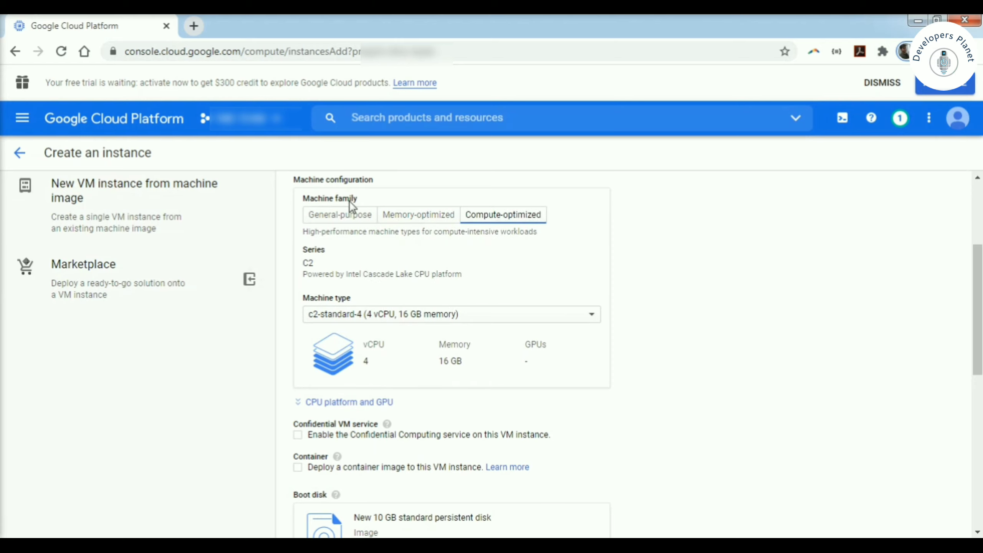
click(343, 216)
click(369, 271)
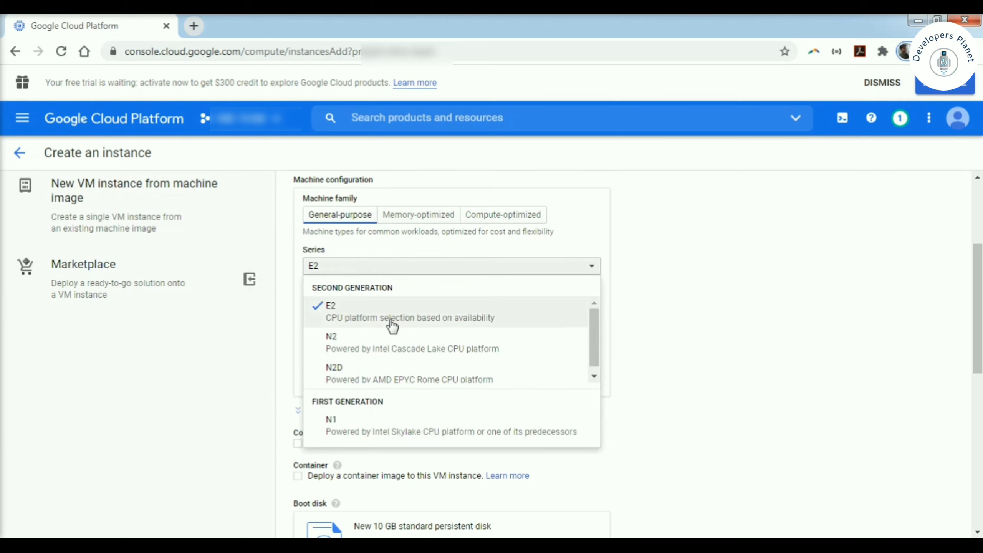
click(588, 231)
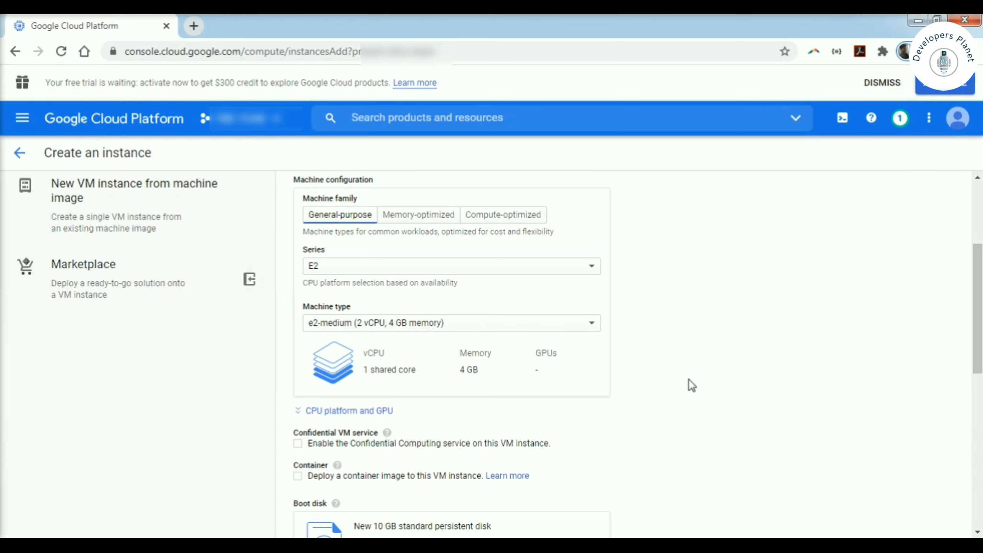
scroll(690, 379, down, 5)
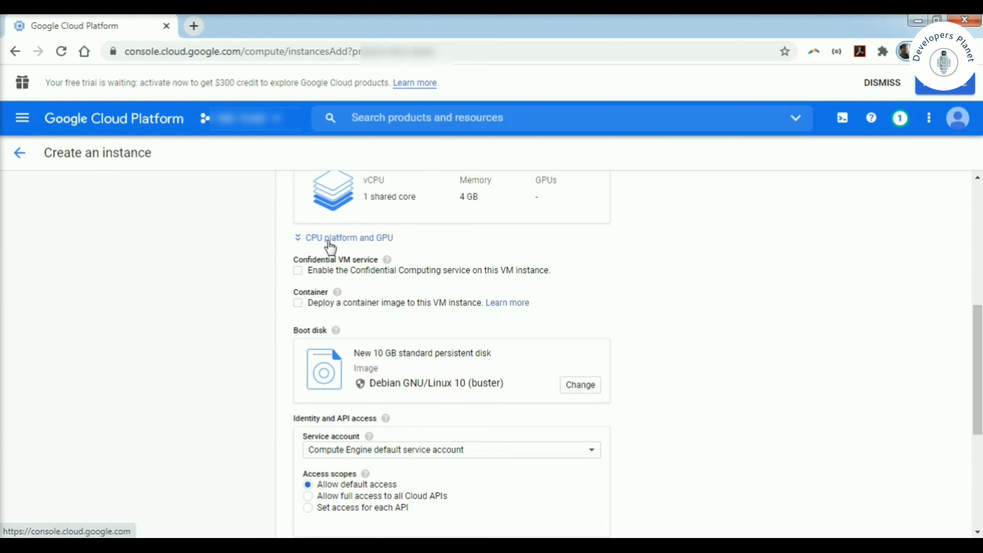
- Expand CPU platform and GPU, check the CPU platform list, and keep Automatic
click(330, 240)
click(350, 271)
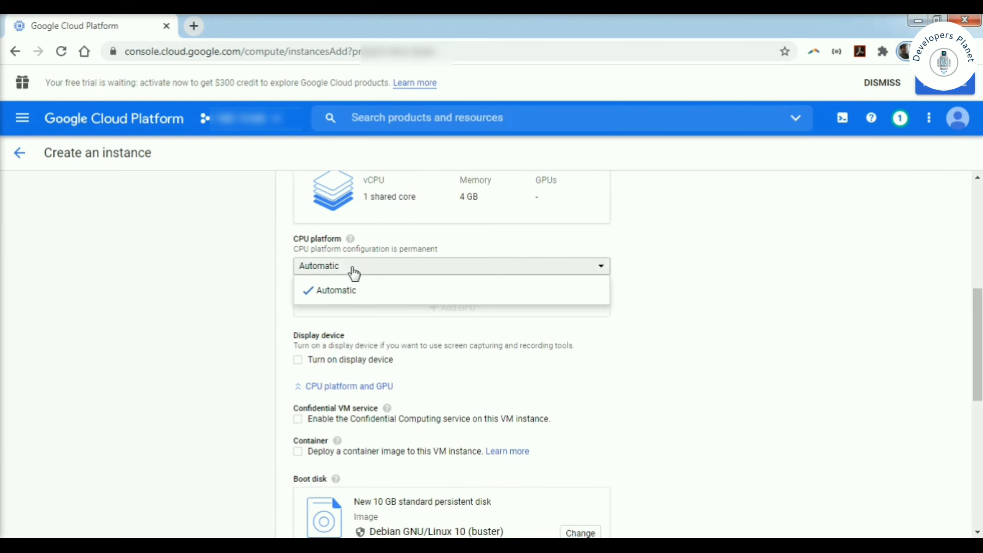
click(658, 276)
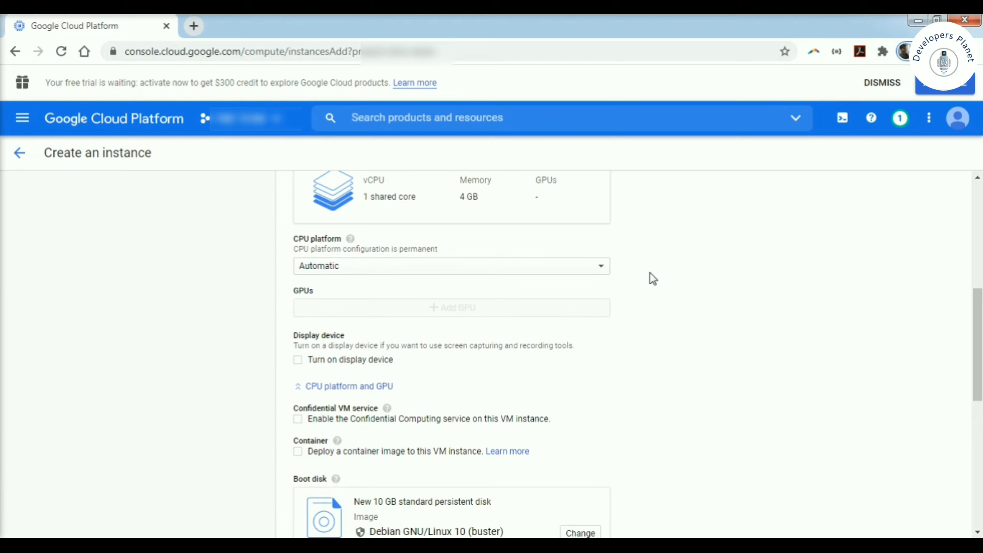
click(485, 271)
click(650, 272)
scroll(663, 396, up, 3)
scroll(662, 396, down, 7)
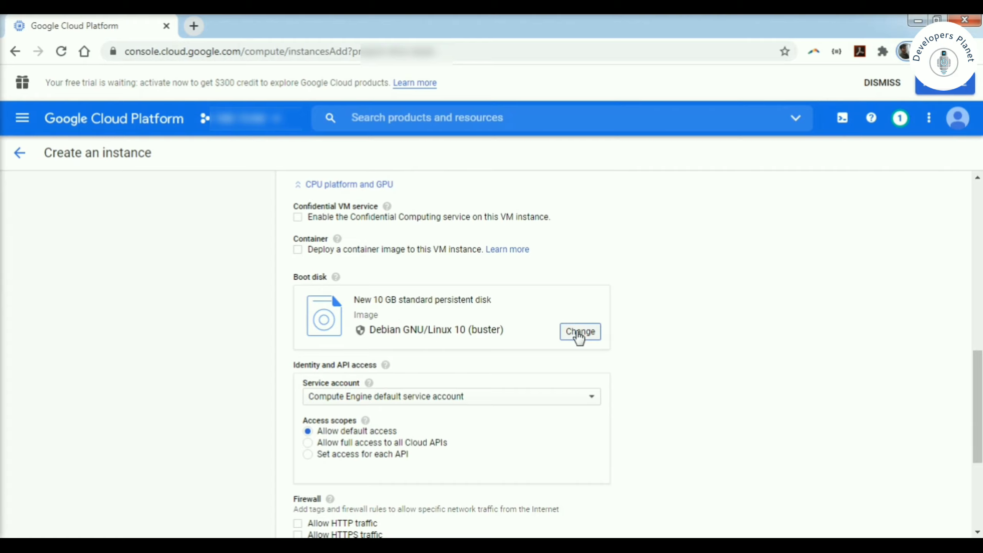
- Set the boot disk to Windows Server 2019 Datacenter with a 50 GB size
click(579, 332)
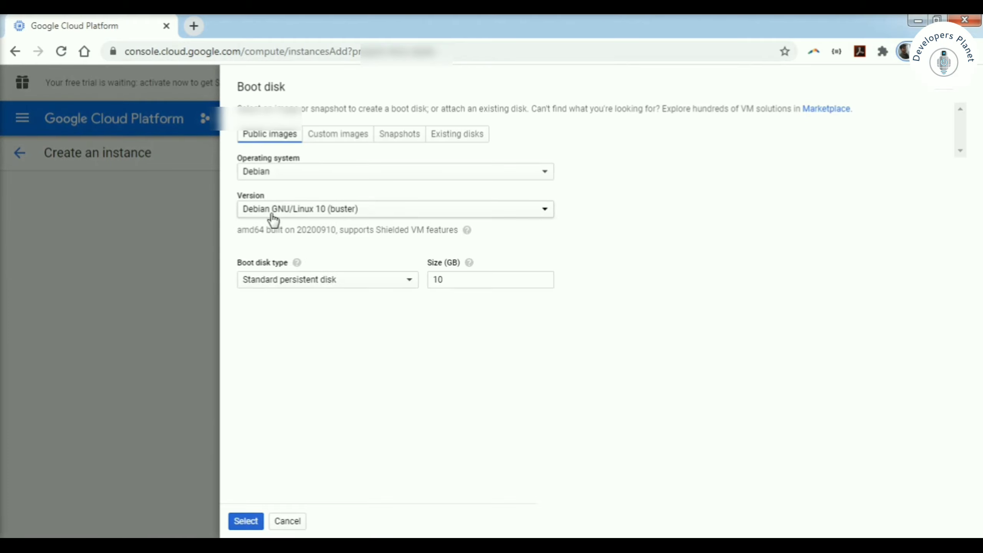
click(287, 178)
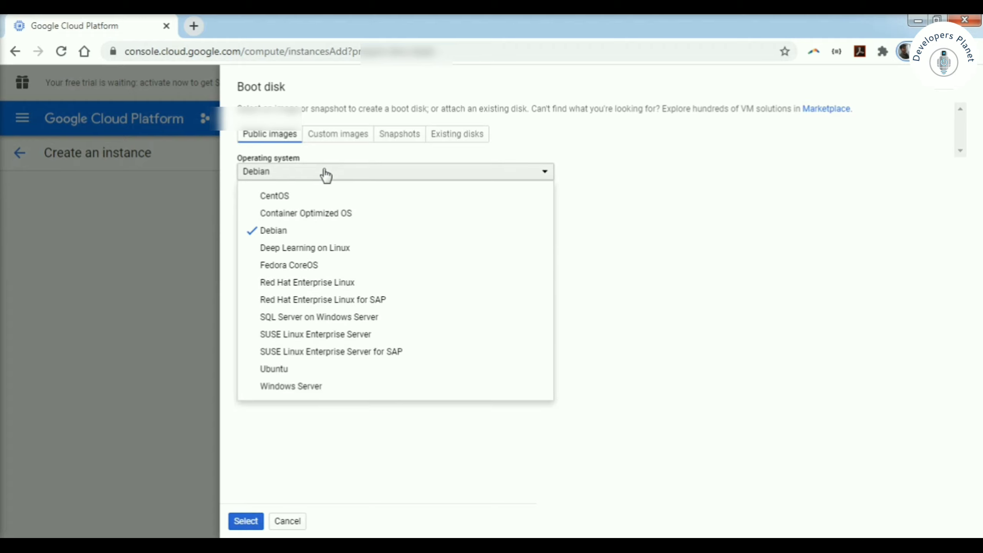
click(297, 392)
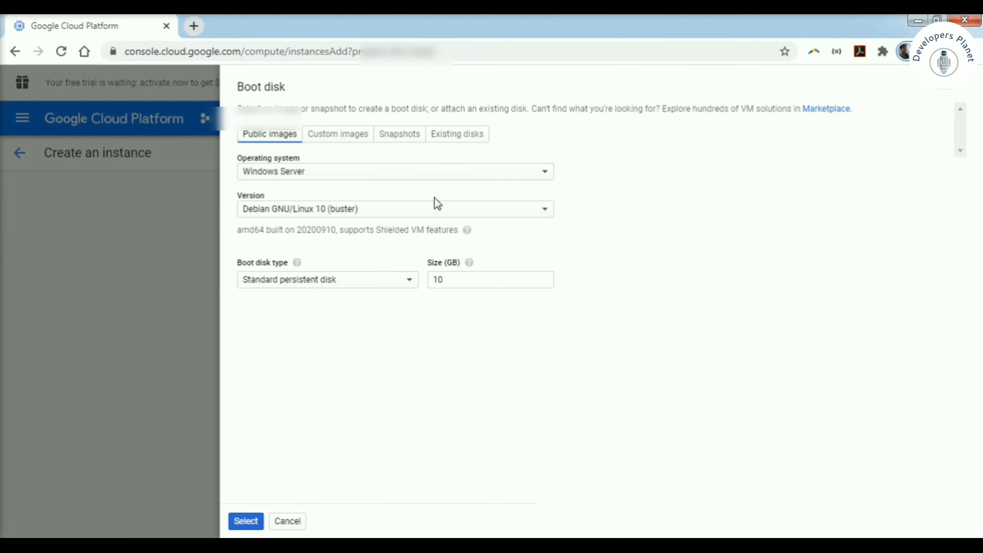
click(351, 214)
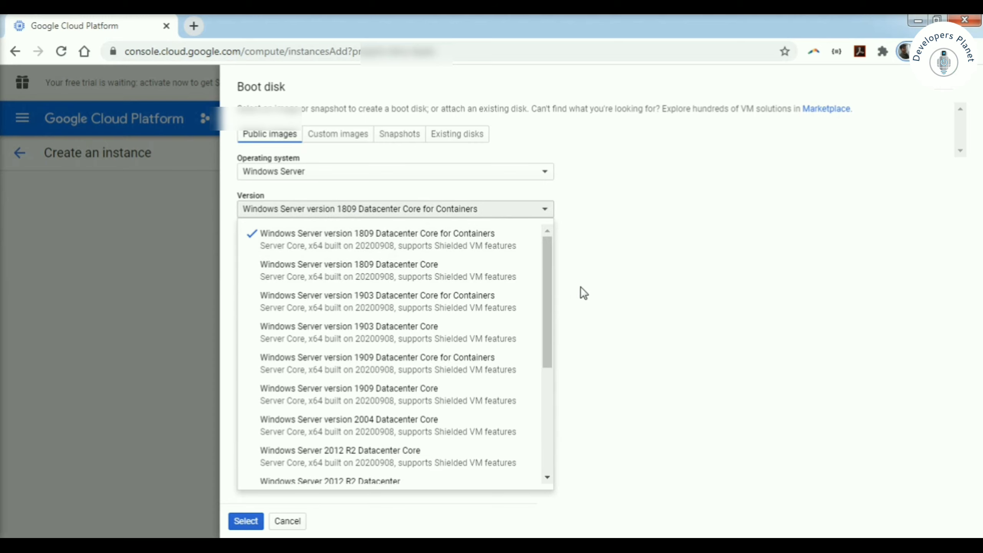
drag(546, 279, 549, 403)
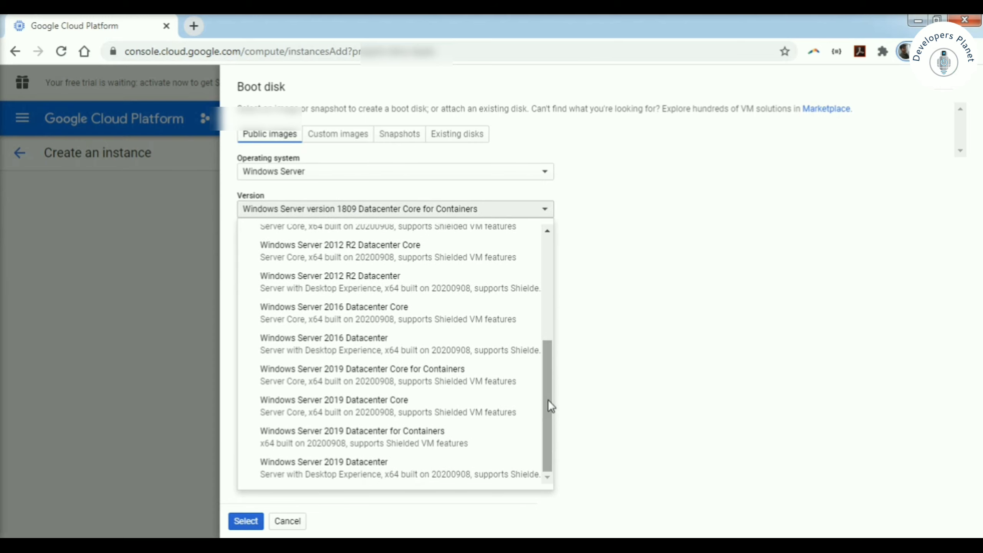
click(383, 467)
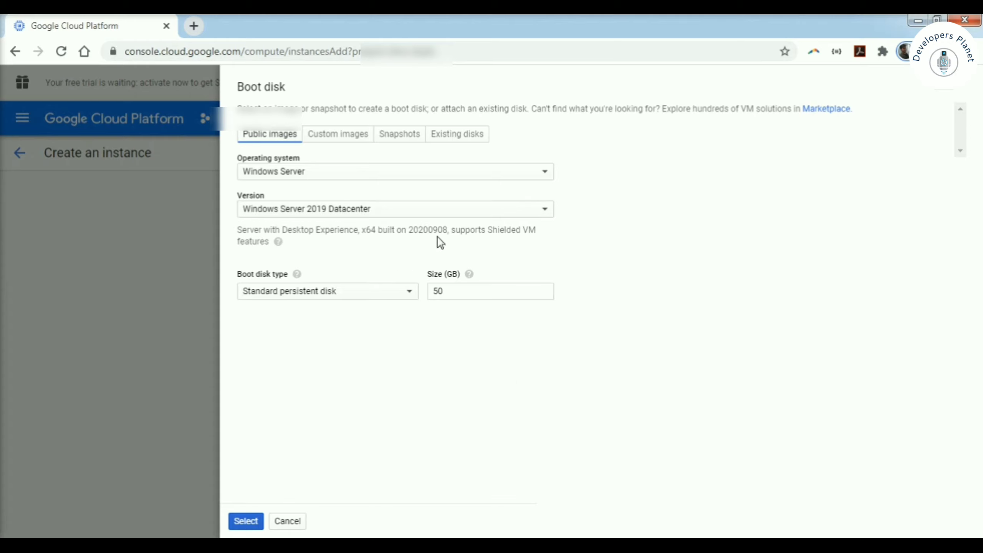
click(456, 286)
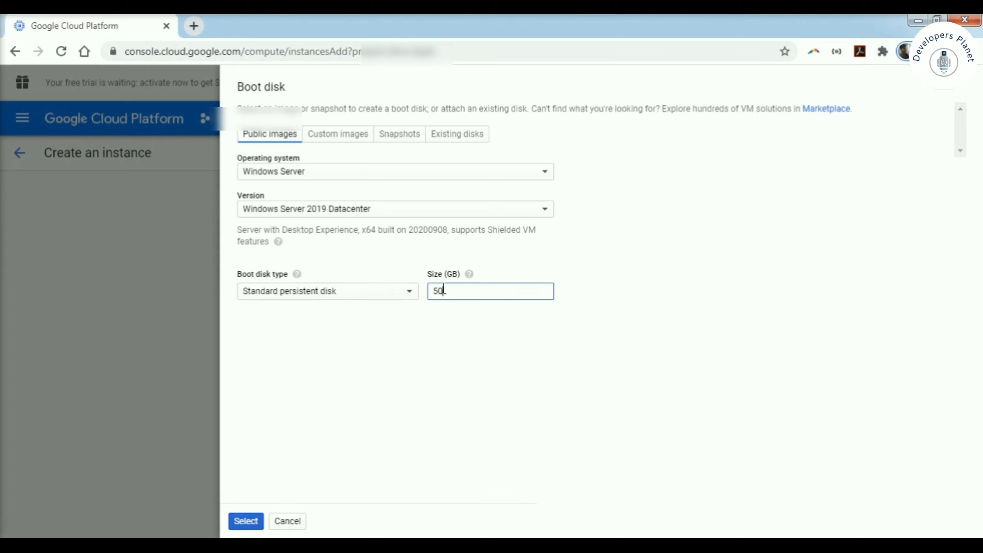
- Check the custom image, snapshot and existing disk options, then confirm the public-image boot disk
click(341, 135)
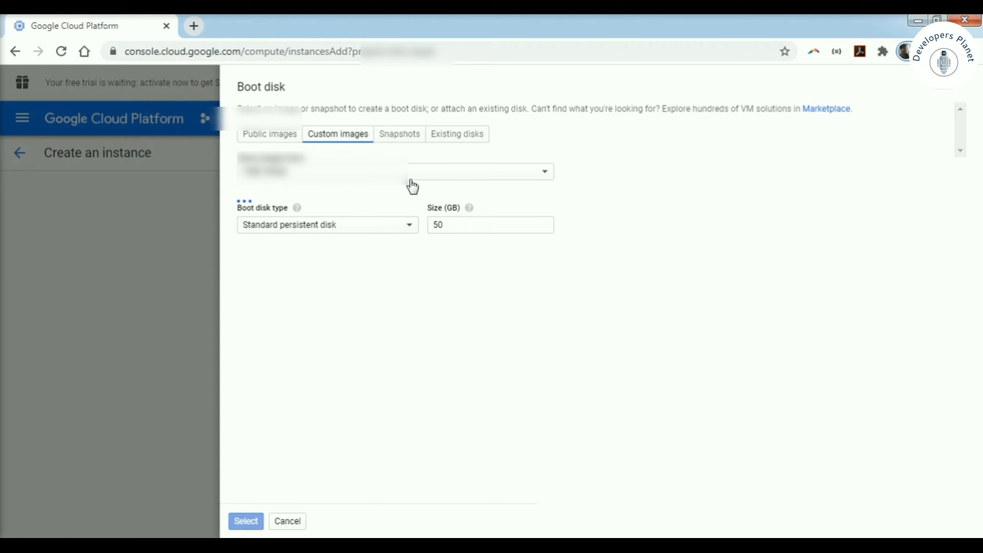
click(402, 139)
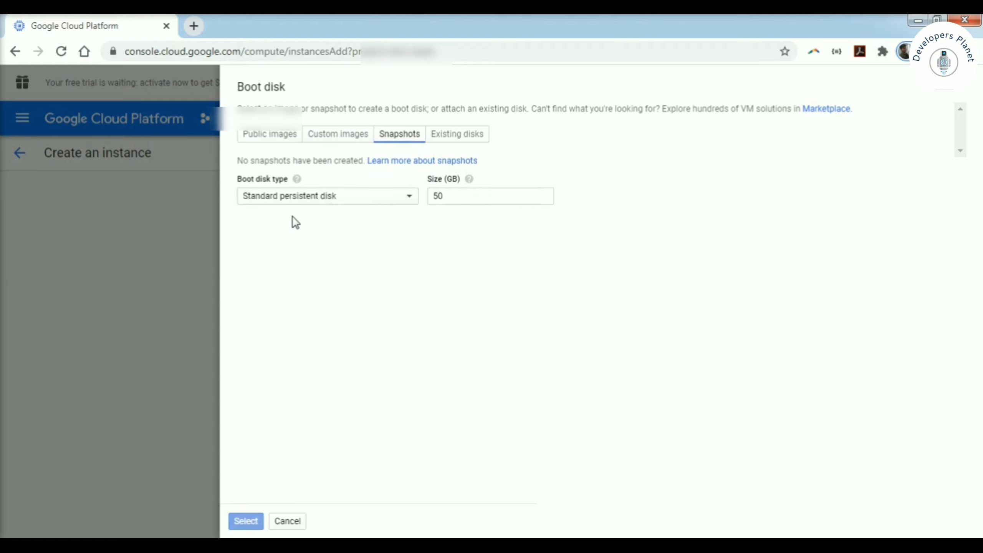
click(464, 139)
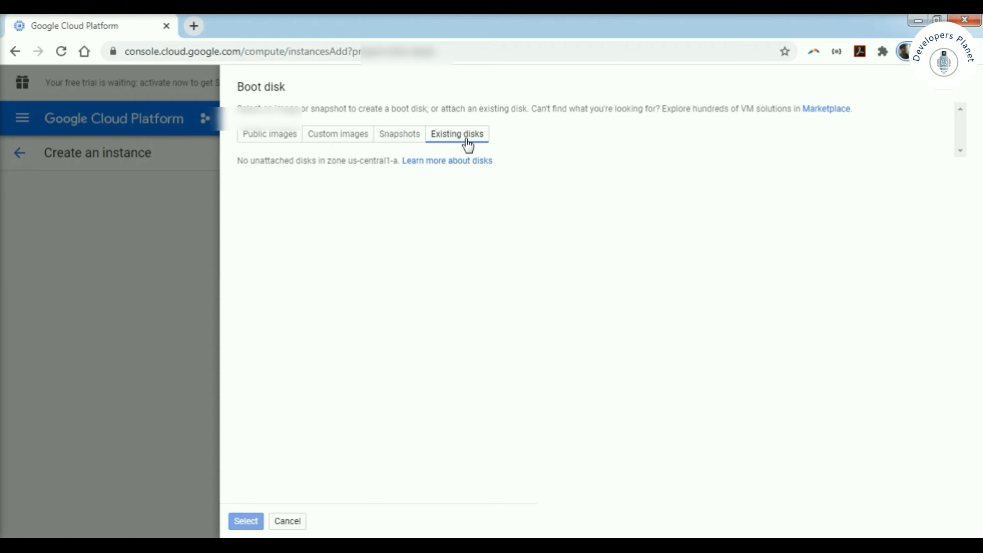
click(274, 138)
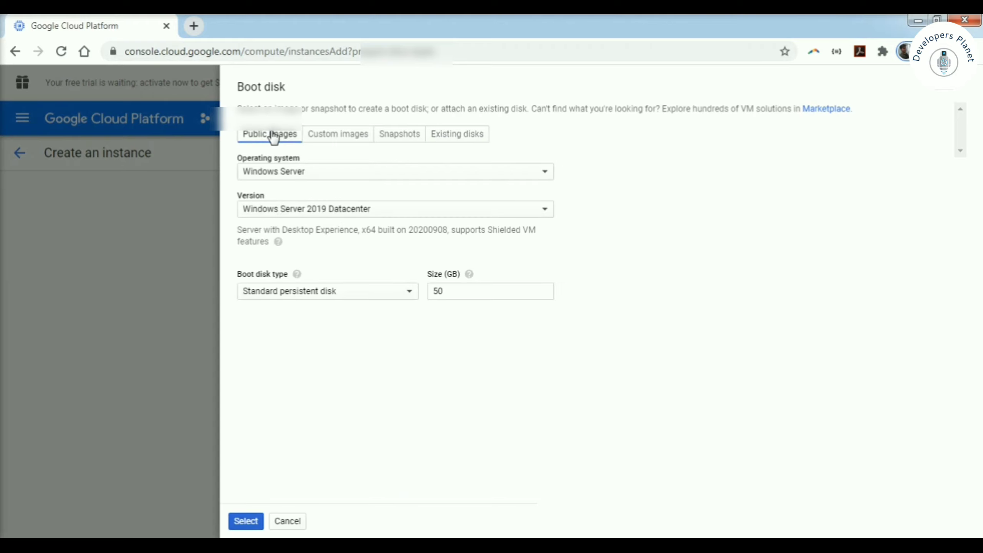
click(247, 522)
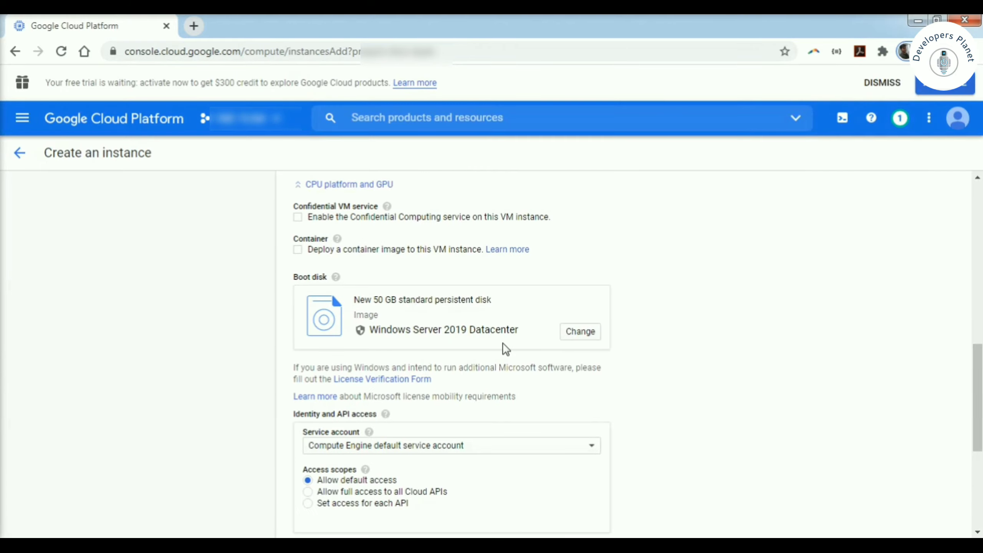
- Allow HTTP and HTTPS firewall traffic and create the testwindowsvm instance
scroll(574, 399, down, 5)
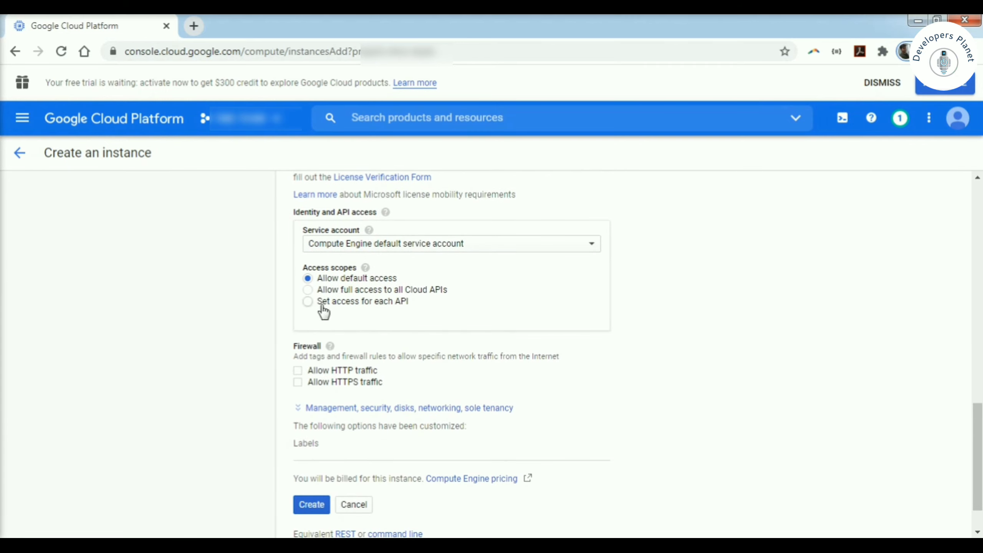
click(300, 372)
click(429, 408)
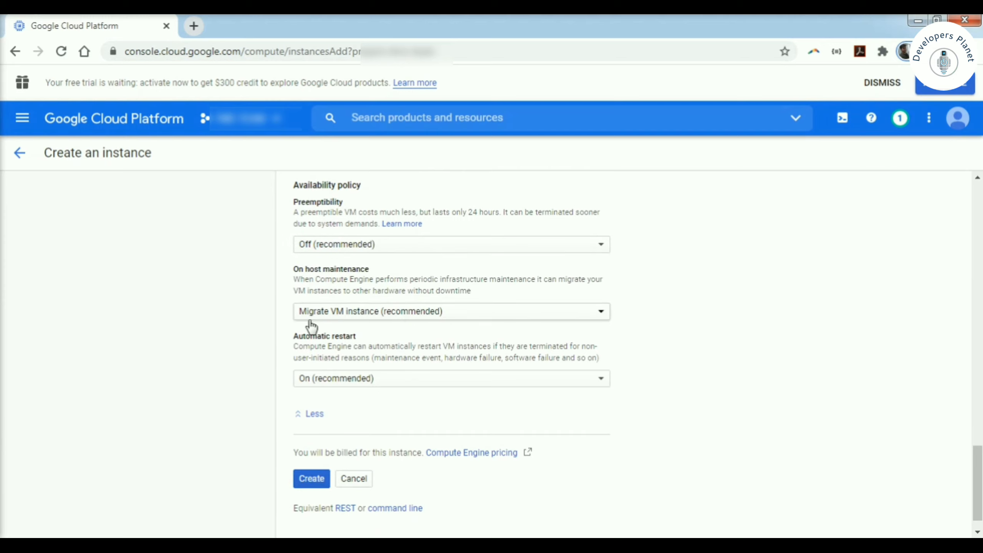
click(314, 418)
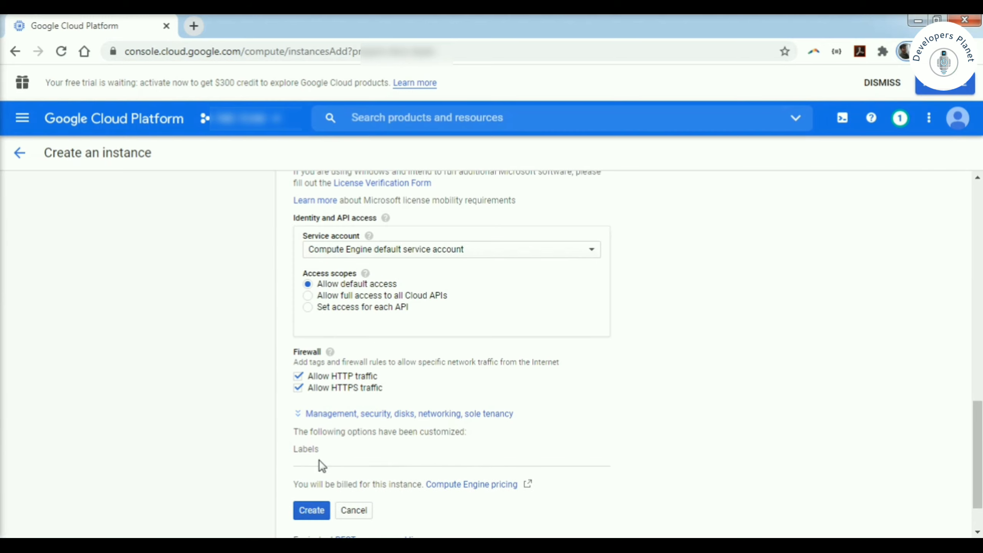
scroll(464, 526, down, 3)
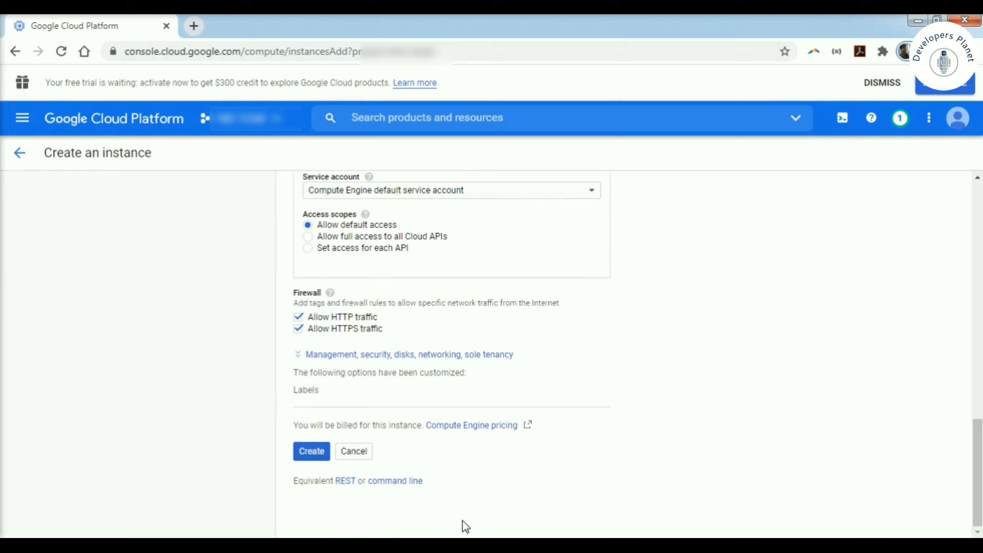
click(312, 452)
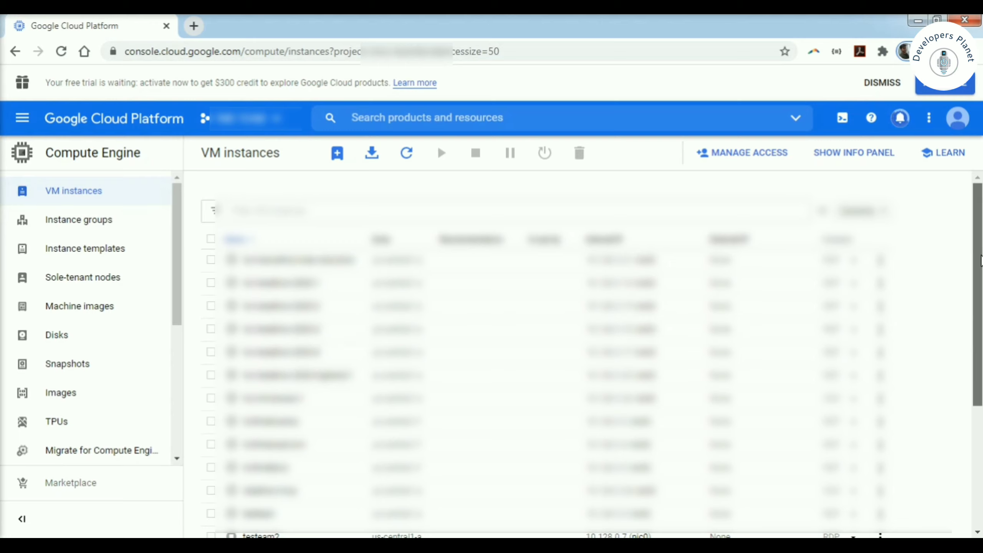
- Scroll to testwindowsvm in the VM instances list and open its RDP options dropdown
drag(980, 279, 980, 413)
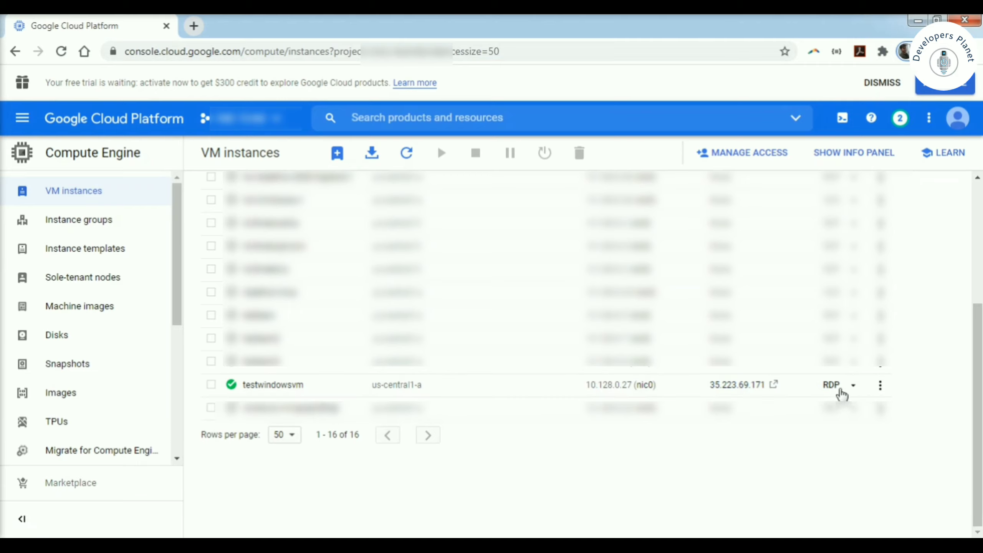
click(880, 385)
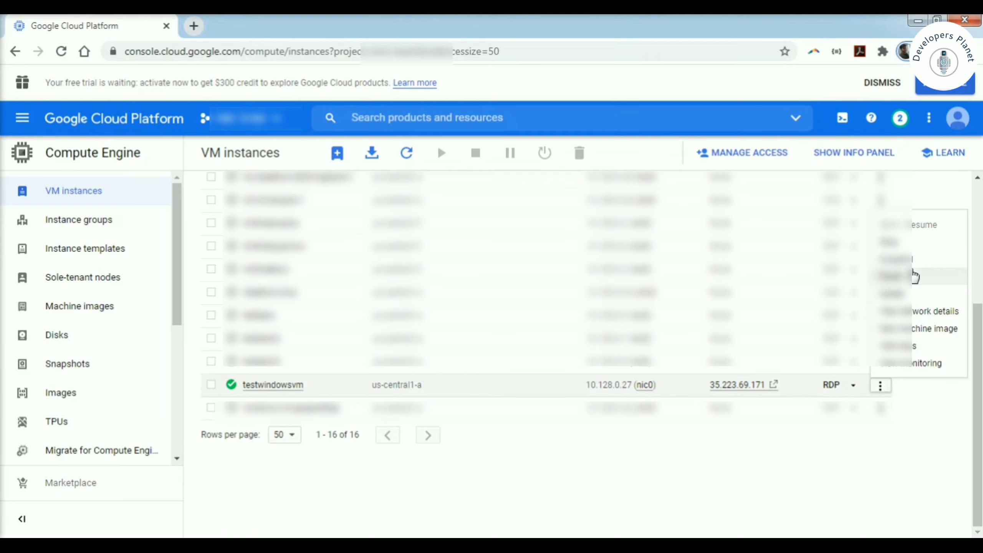
click(853, 390)
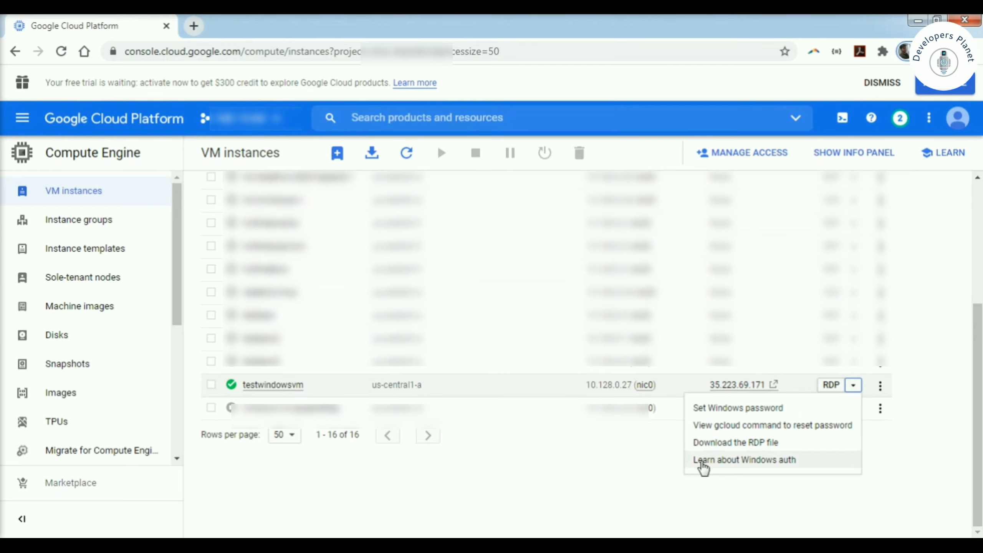
- Set a Windows password for testwindowsvm with the username 'test'
click(718, 410)
double_click(406, 333)
key(BackSpace)
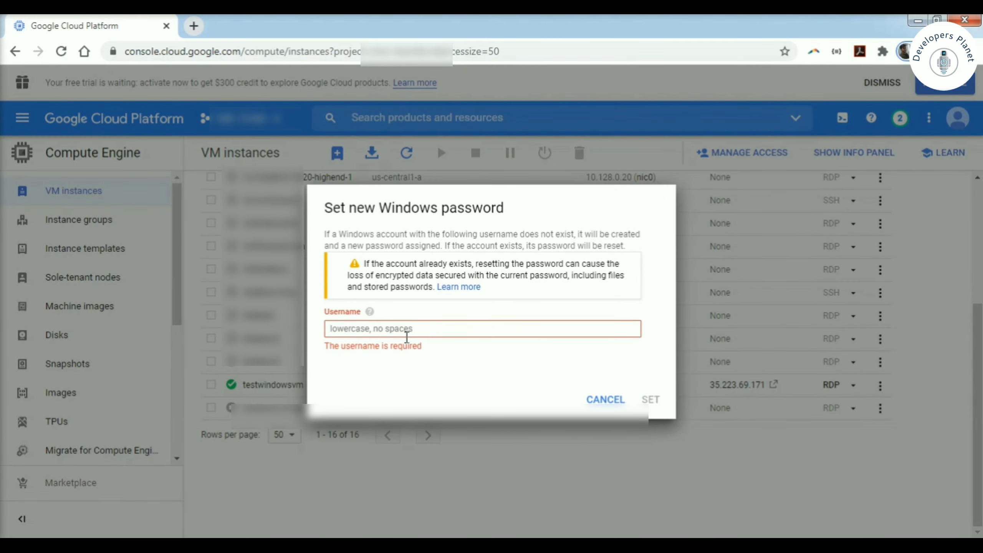
text(testuser)
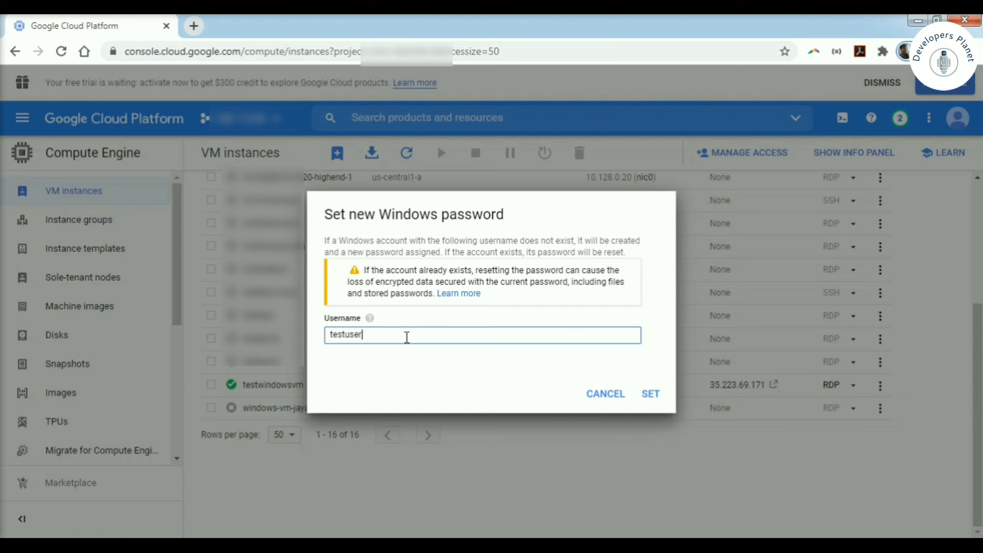
click(648, 401)
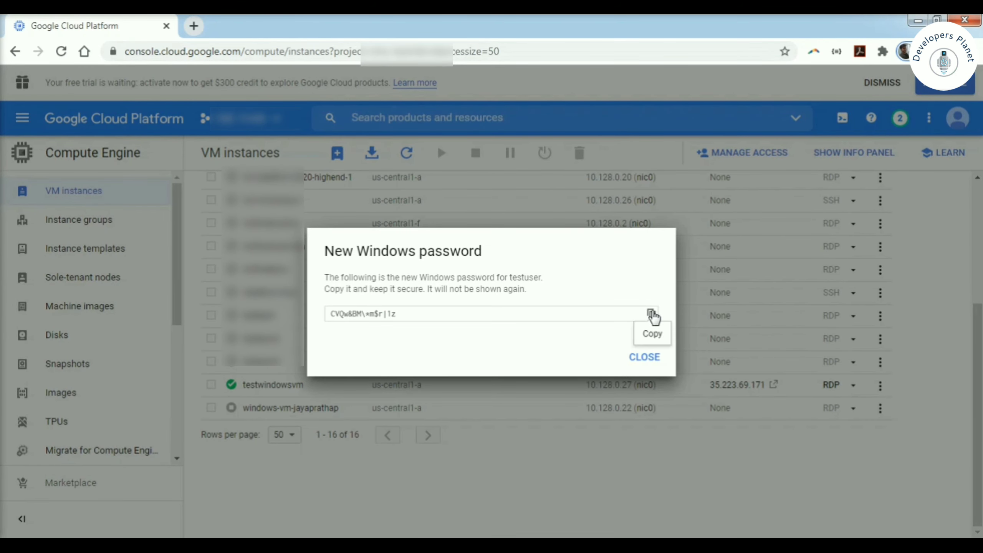
- Copy the generated password into Notepad, then close the new password notice
click(651, 313)
key(super)
text(naote)
key(BackSpace)
key(BackSpace)
key(BackSpace)
key(BackSpace)
text(ote)
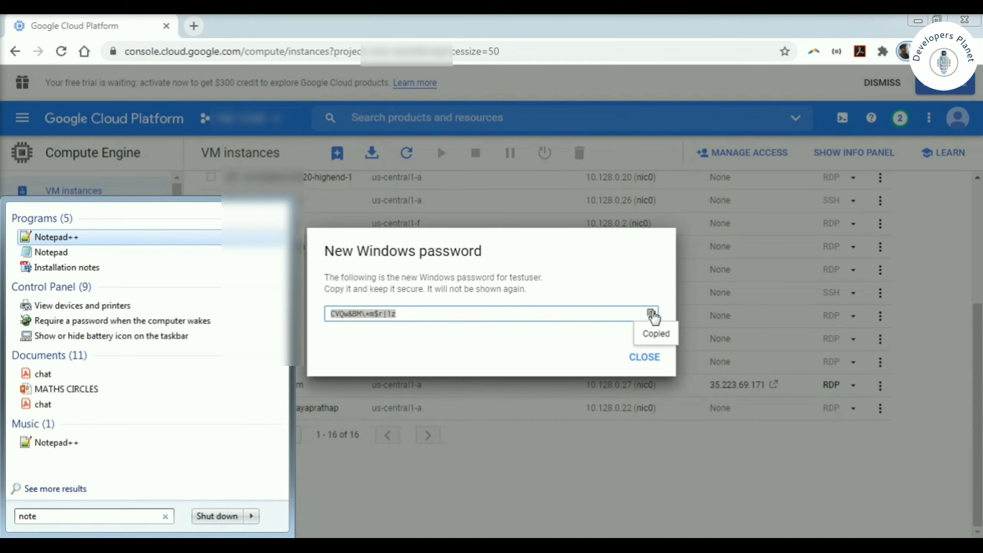
key(Down)
key(Return)
key(ctrl+v)
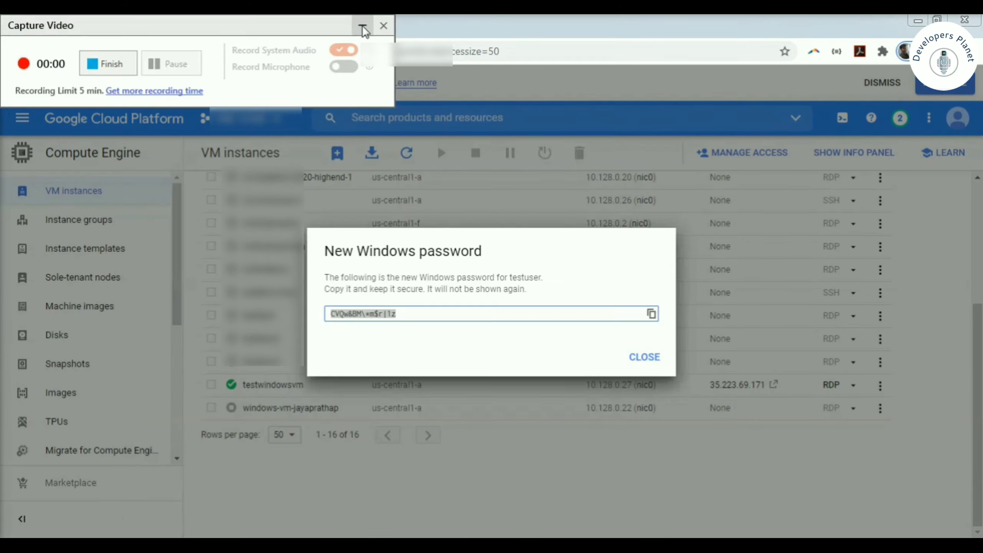
click(362, 28)
click(652, 314)
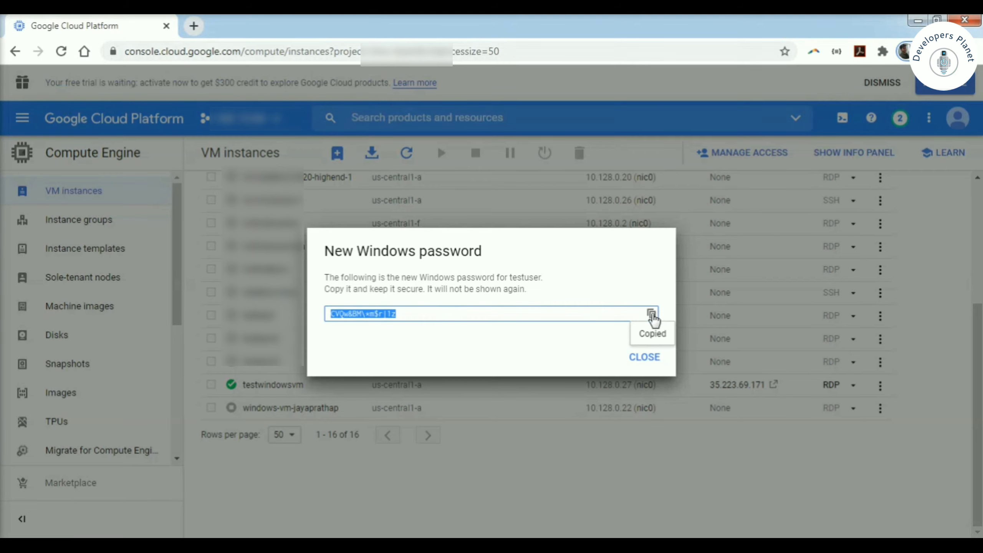
click(642, 364)
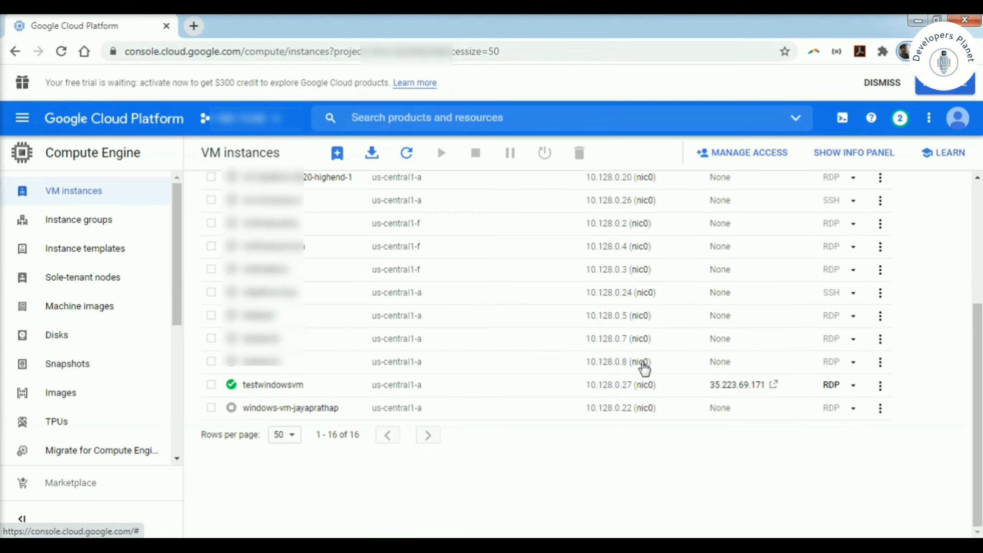
- Download the testwindowsvm RDP file and open it from Downloads
click(853, 385)
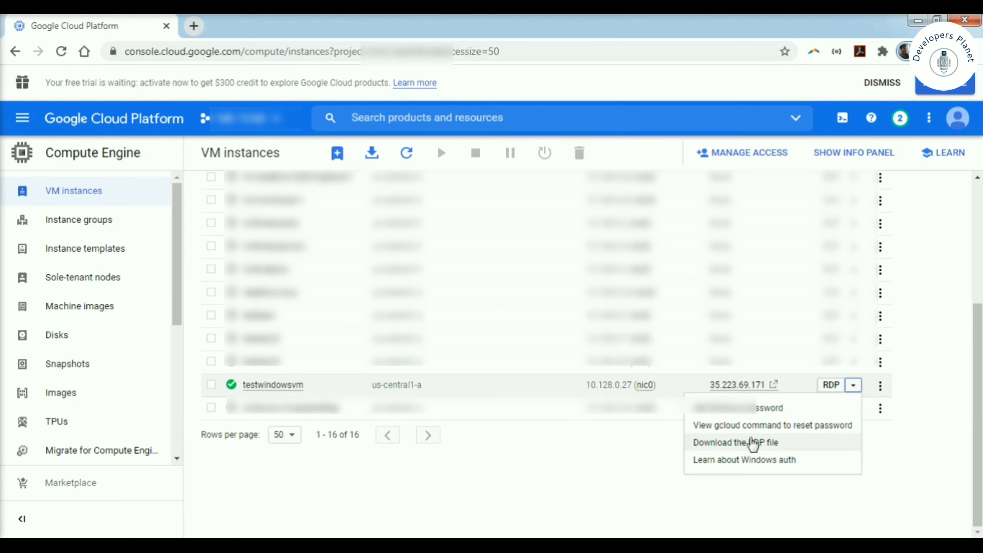
click(729, 446)
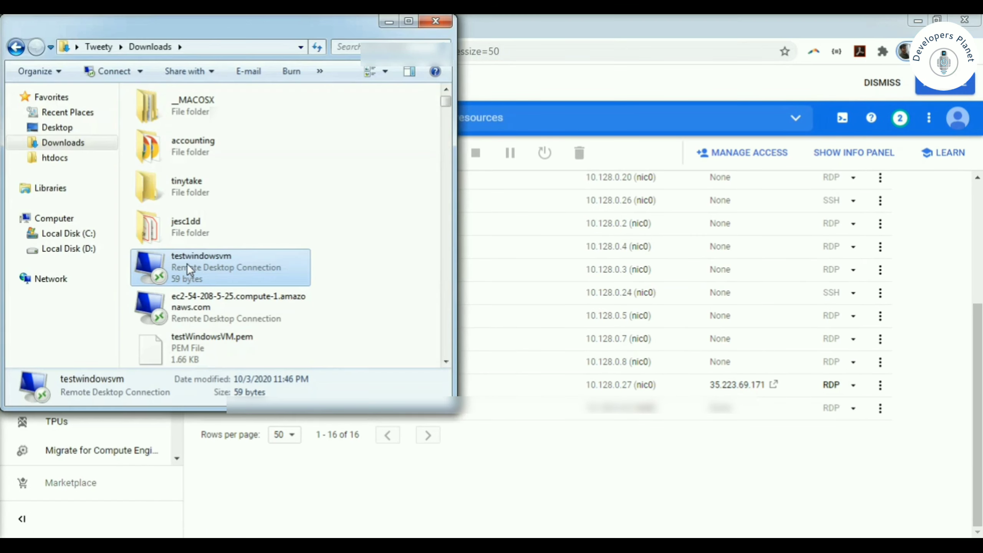
double_click(187, 262)
- Connect using another account, entering the 'test' user name and the copied password
click(574, 359)
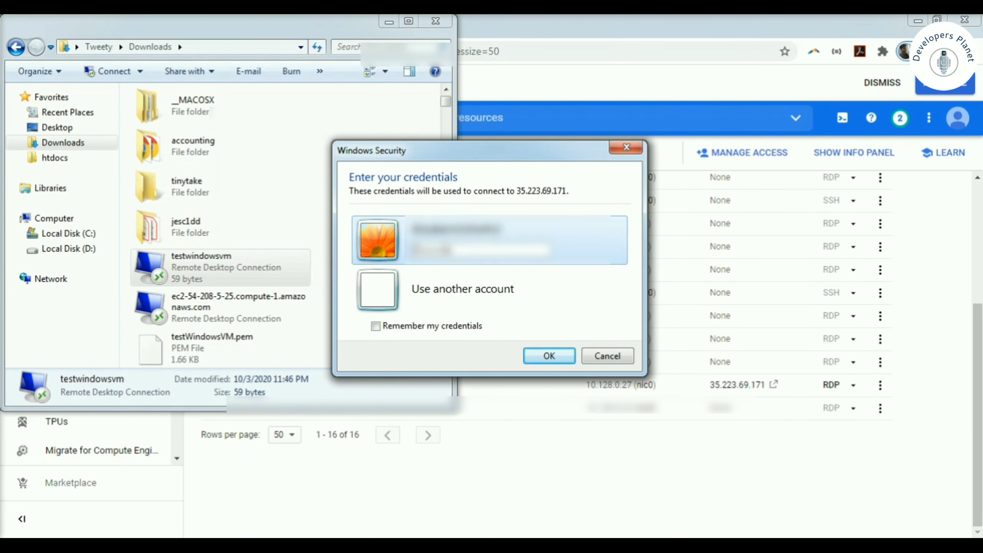
click(449, 288)
click(438, 280)
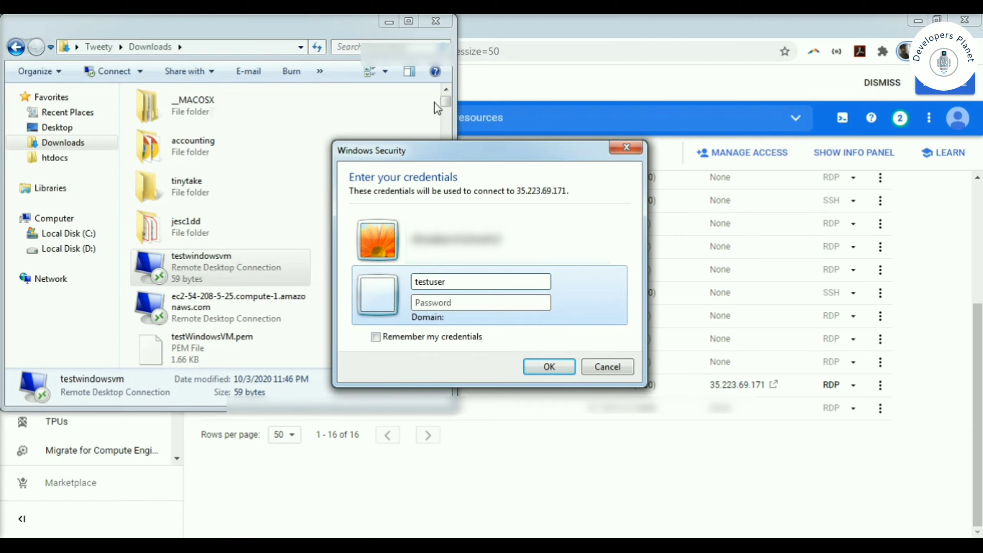
click(394, 23)
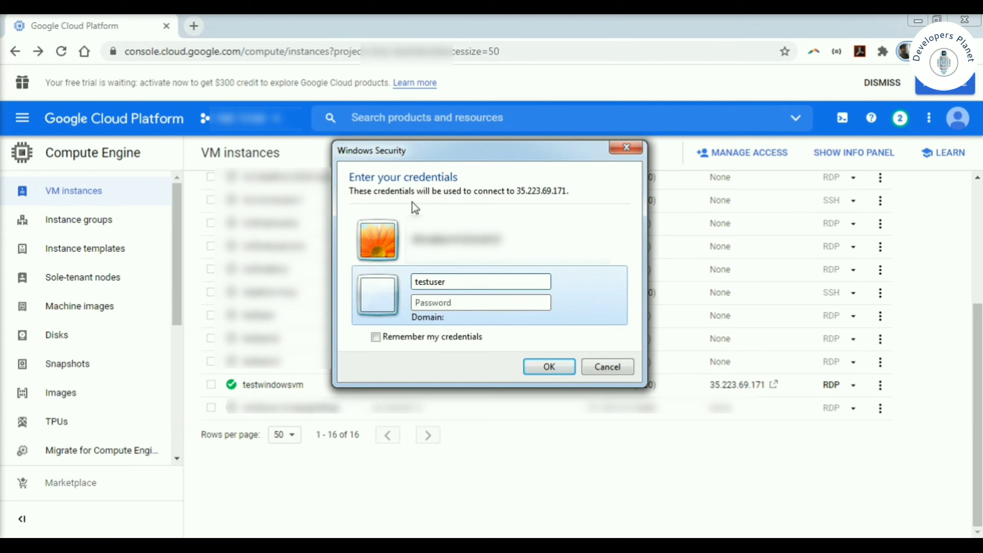
click(439, 302)
key(ctrl+v)
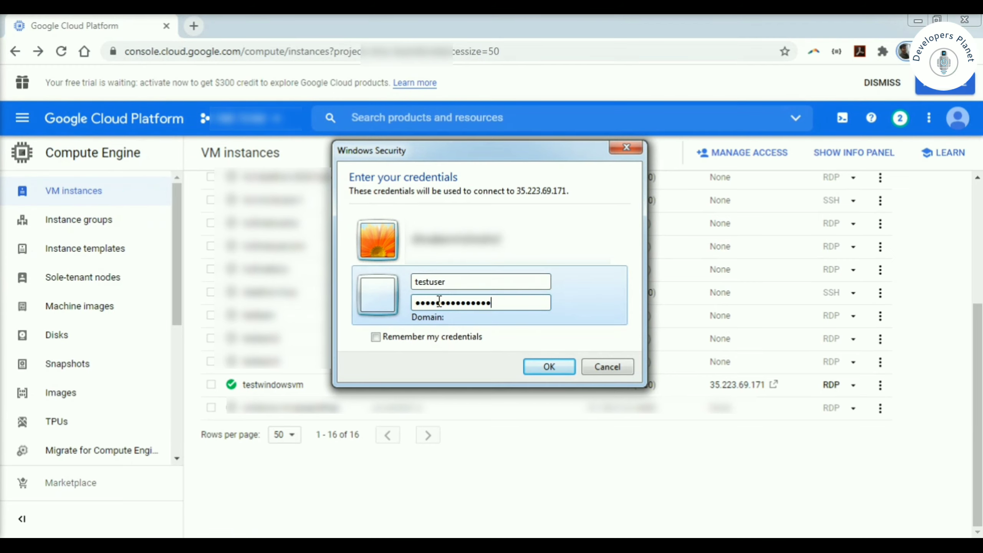
click(543, 366)
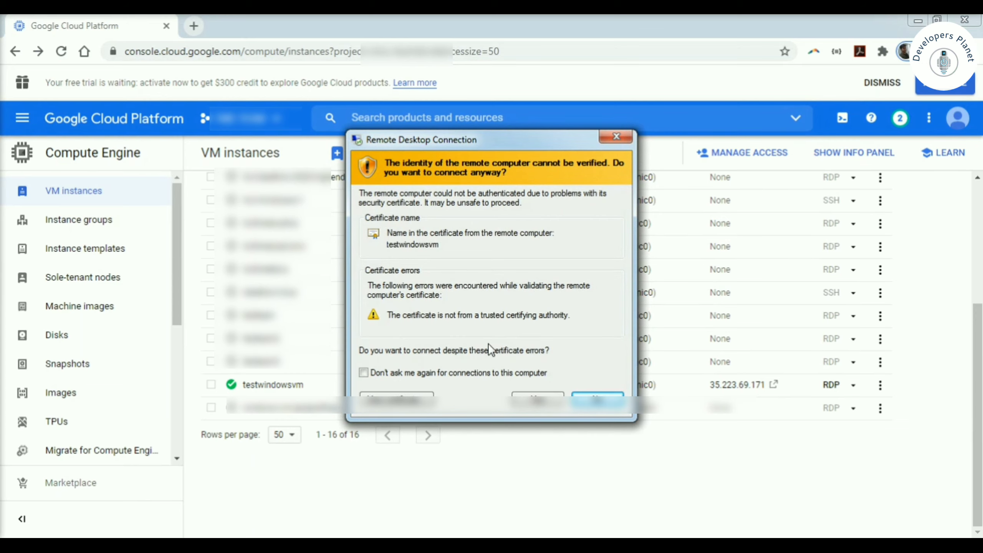
- Accept the unverified certificate to connect to 35.223.69.171
drag(529, 138, 407, 136)
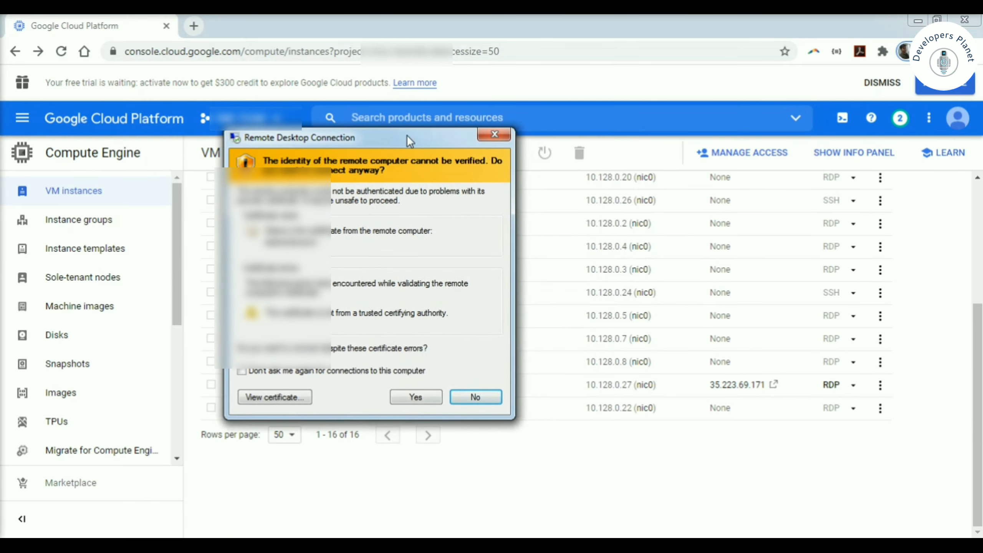
click(415, 397)
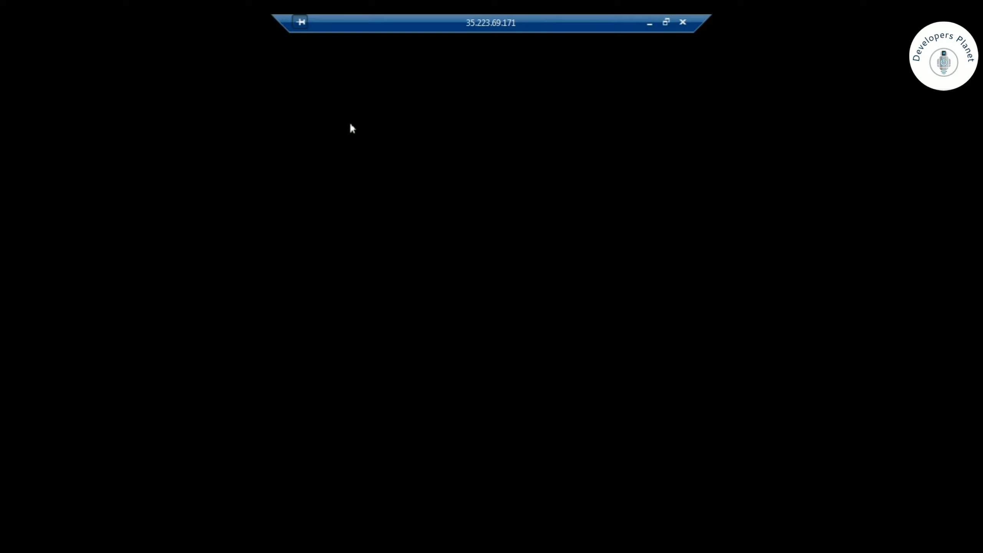
- Refresh the remote desktop, decline network discovery, and close Server Manager and its popup
right_click(124, 141)
click(165, 184)
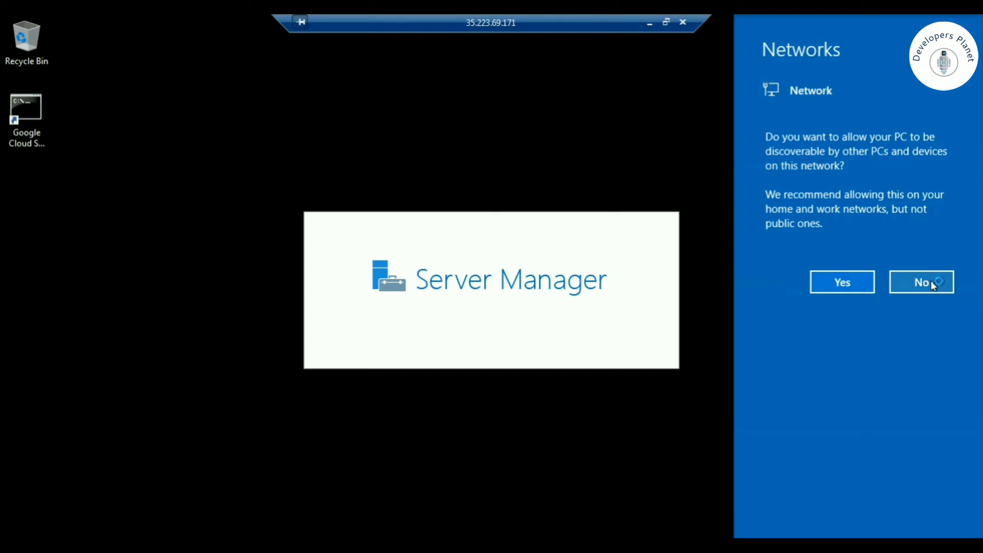
click(932, 285)
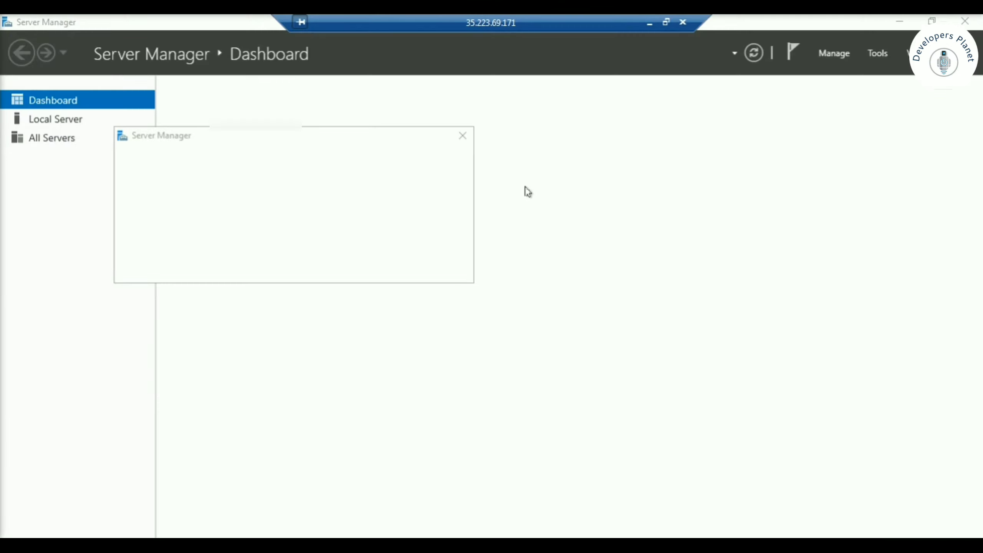
click(464, 135)
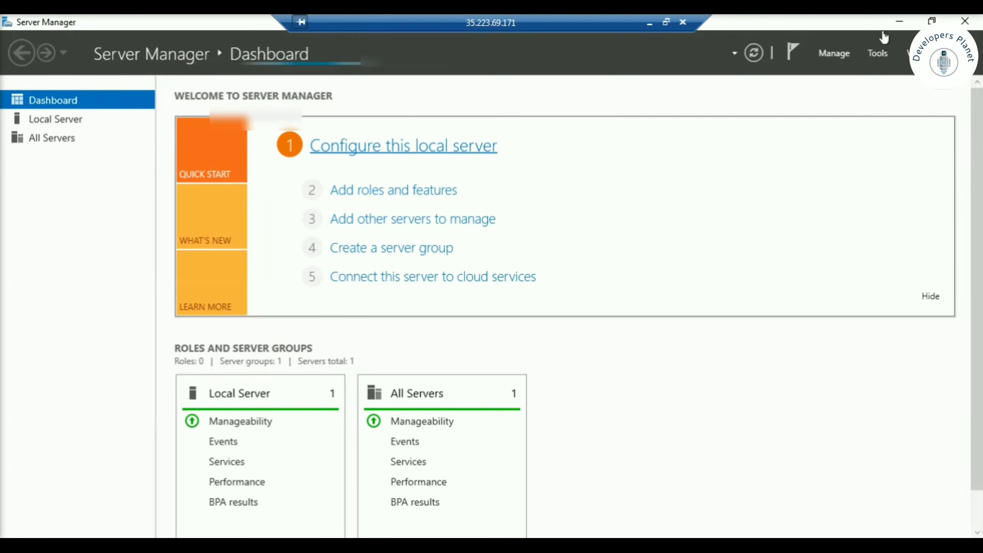
click(967, 23)
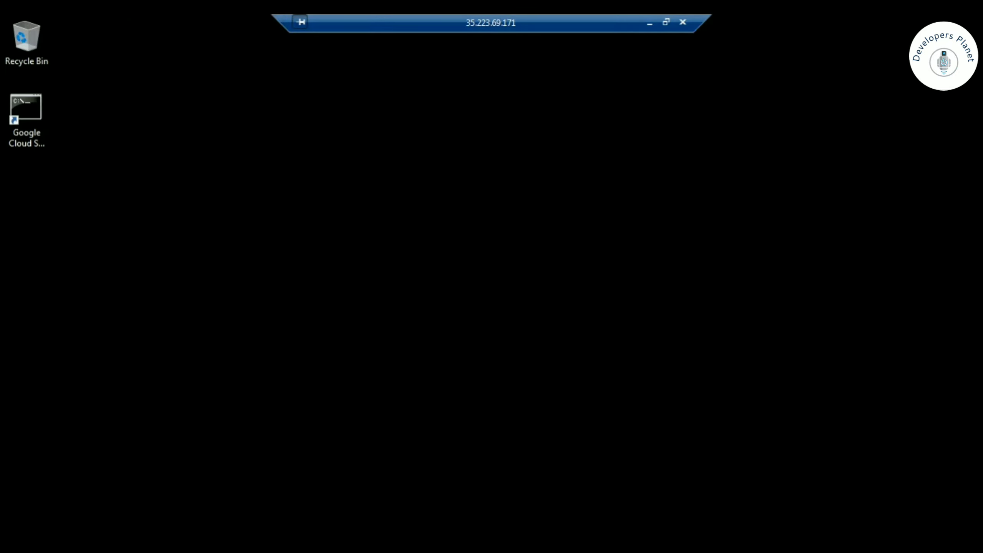
- Browse This PC, Local Disk (C:), Desktop, Downloads and Documents in File Explorer, then minimize the session
key(super+e)
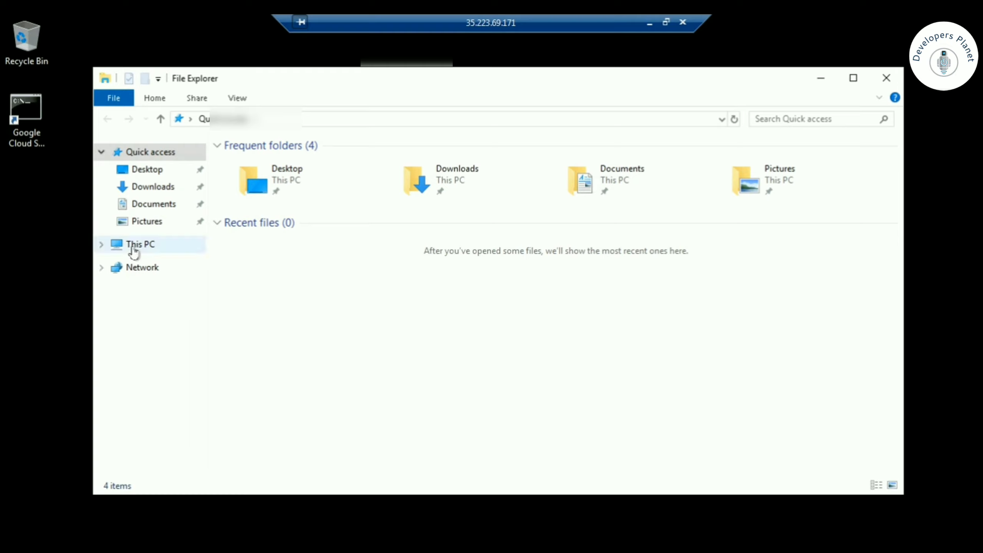
click(134, 245)
click(339, 327)
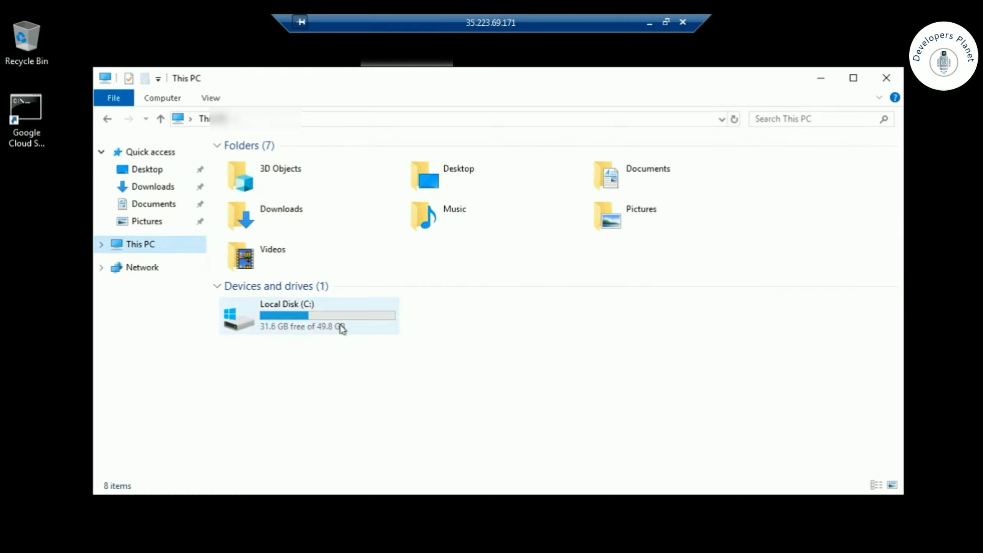
click(145, 169)
click(151, 187)
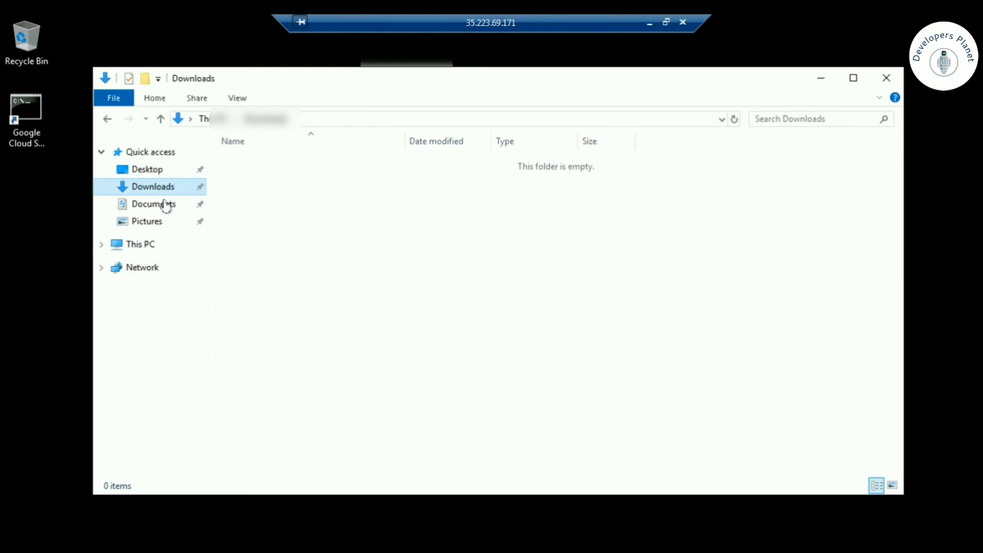
click(169, 205)
click(650, 23)
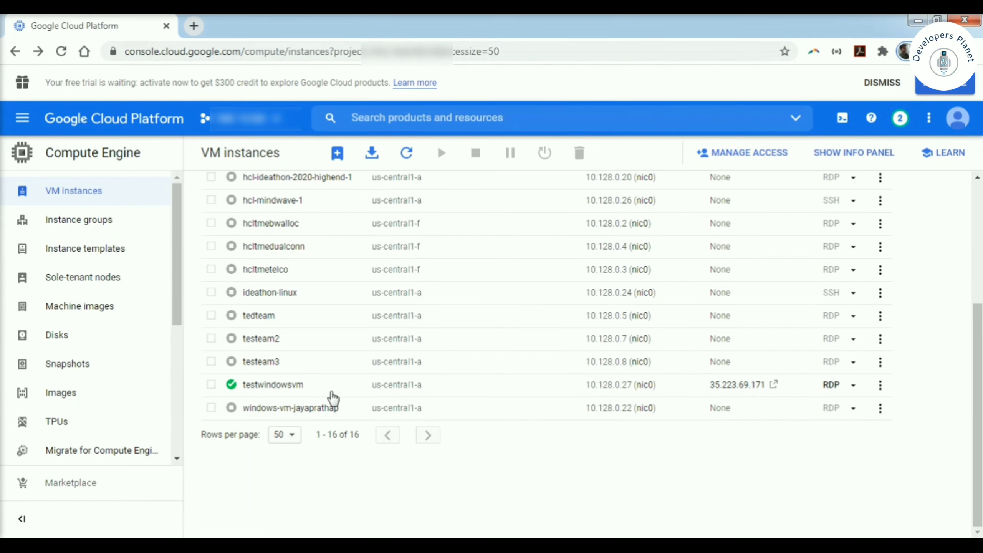
- Select testwindowsvm in the instances list and confirm stopping it
click(211, 386)
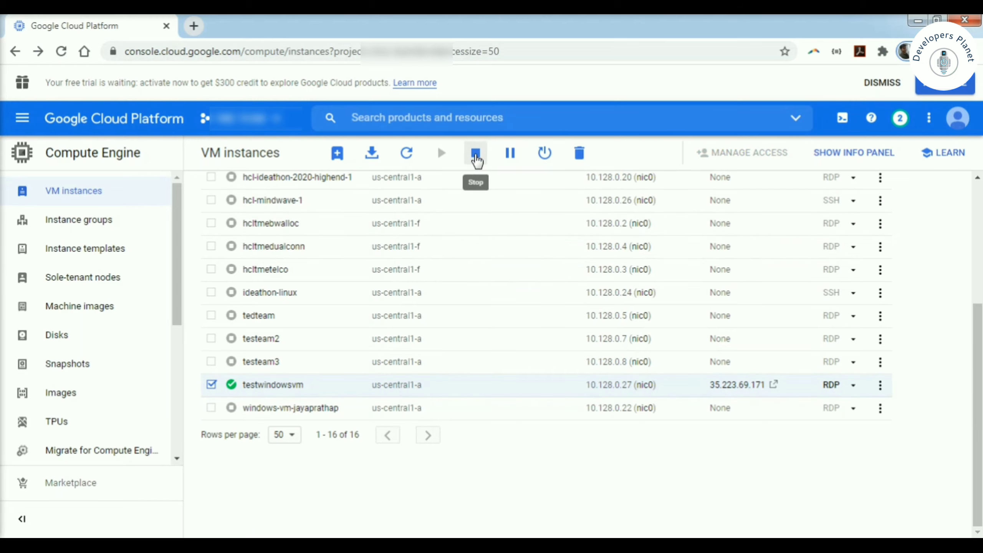
click(476, 160)
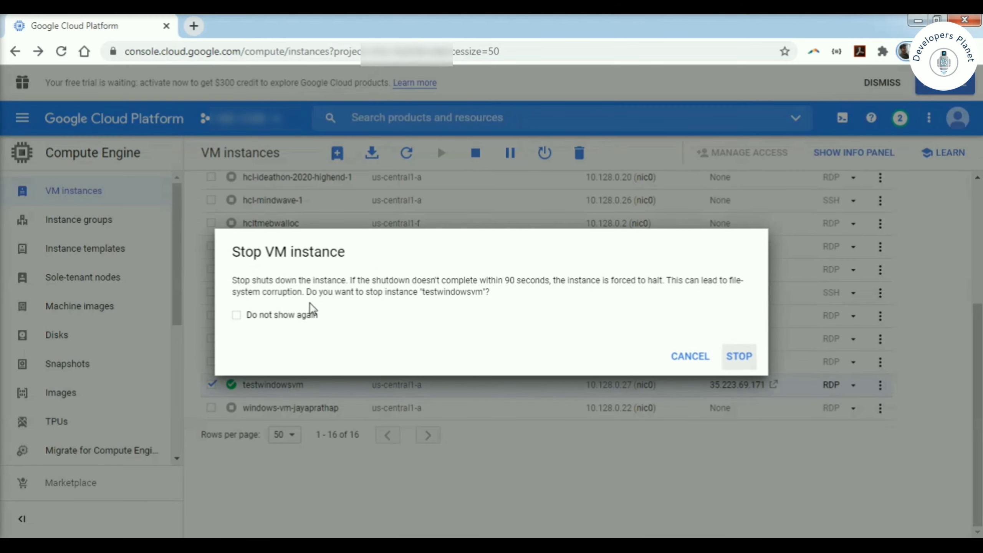
click(737, 362)
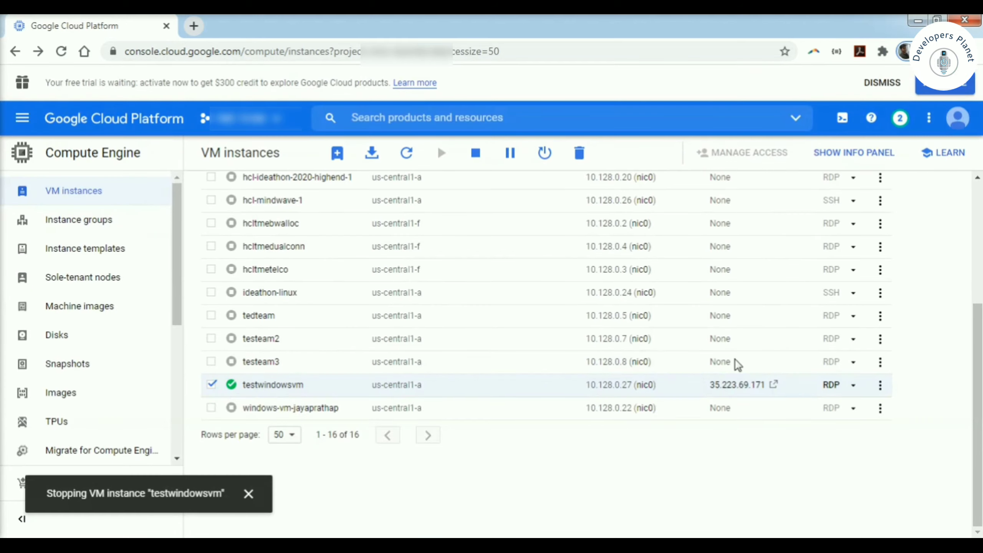